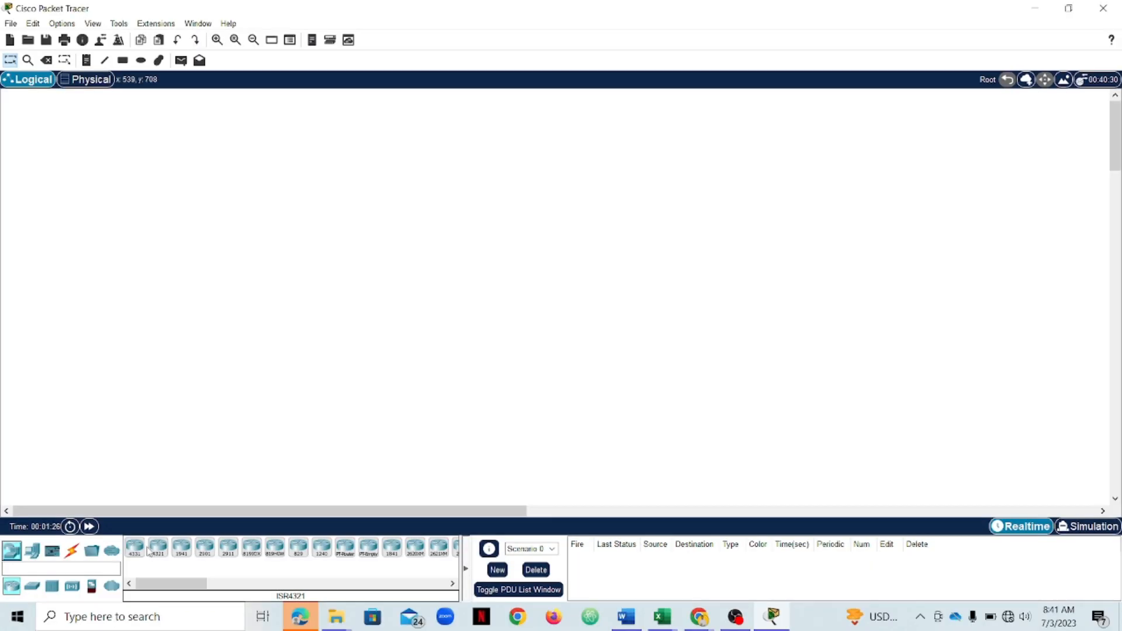
- Place a generic server from the end devices on the workspace and move it slightly up and left
mouse_move(181, 585)
left_mouse_down()
mouse_move(220, 587)
mouse_move(187, 588)
left_mouse_up()
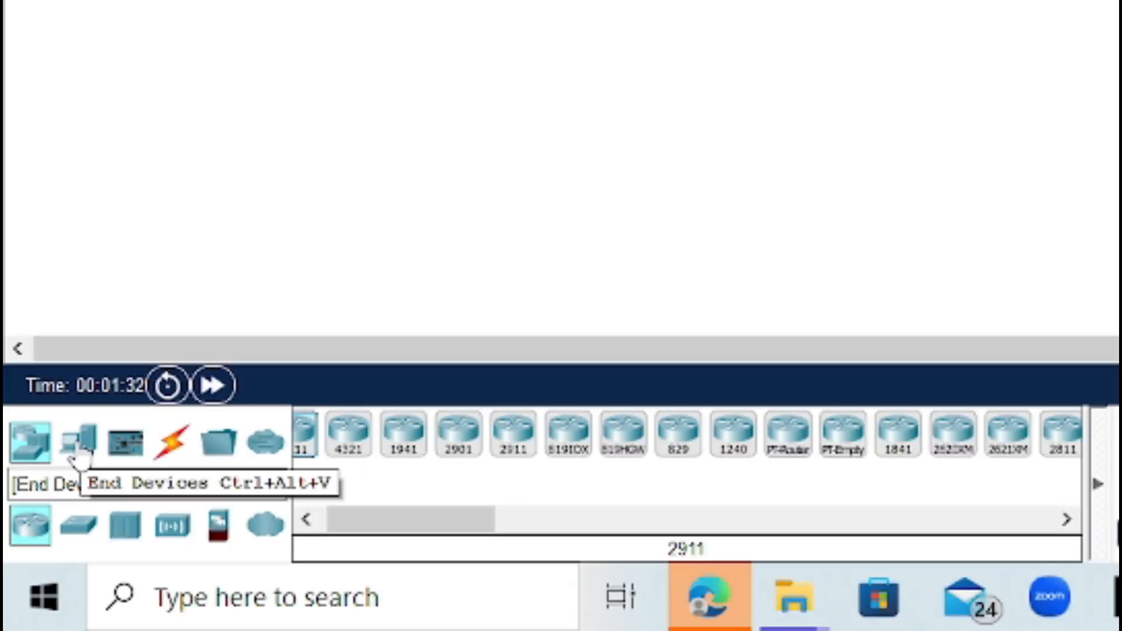
left_click(69, 446)
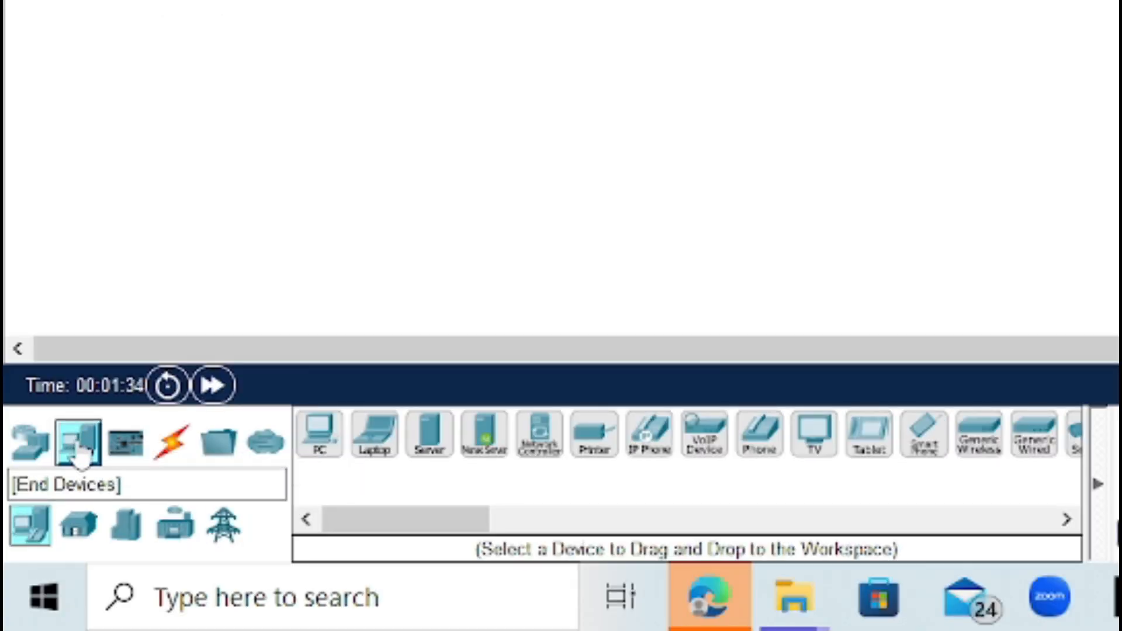
left_click(38, 522)
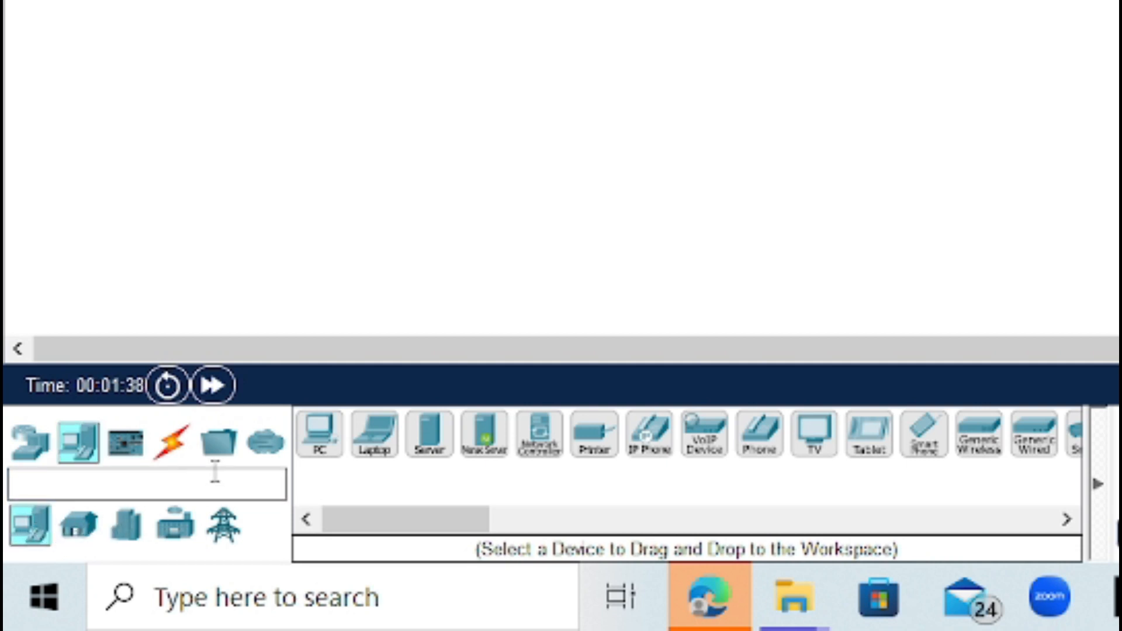
left_click(430, 447)
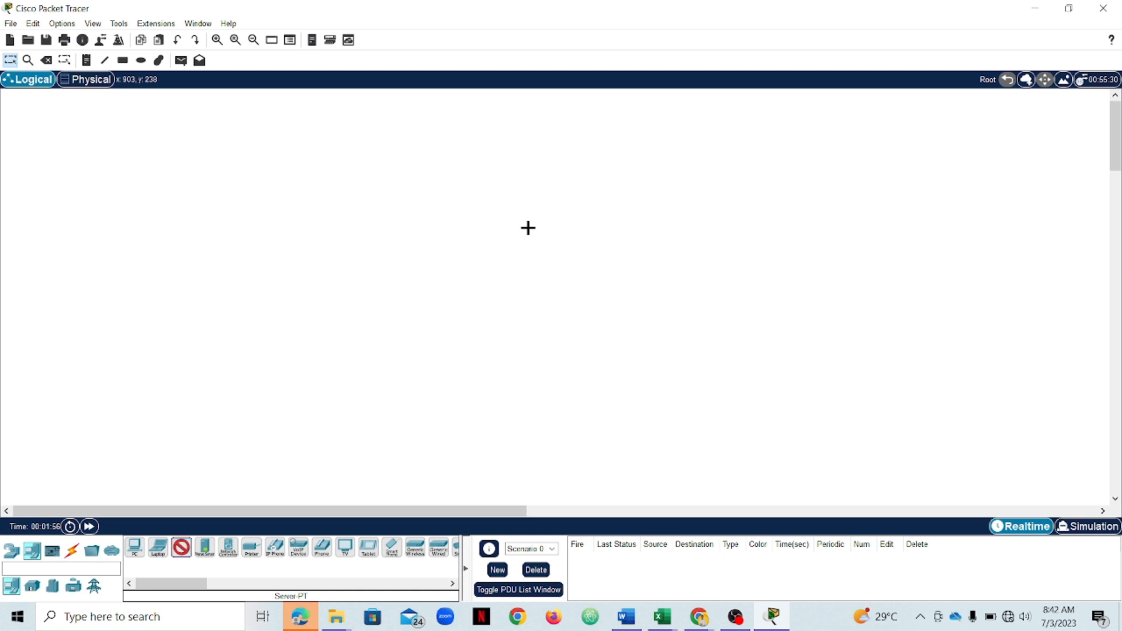
left_click(528, 227)
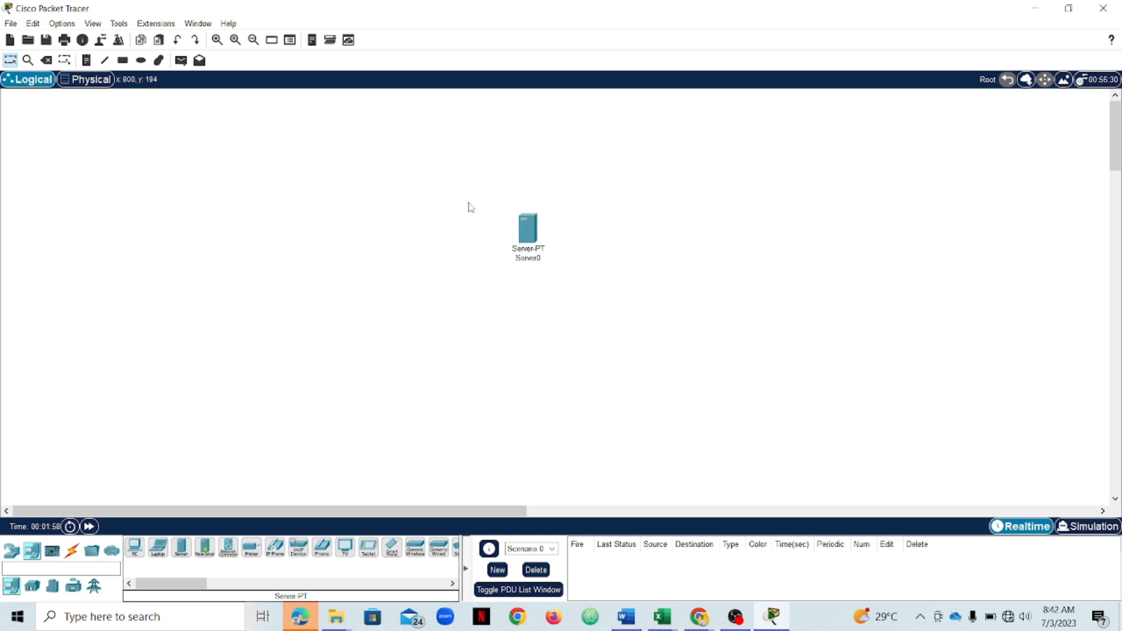
left_click_drag(526, 220, 462, 187)
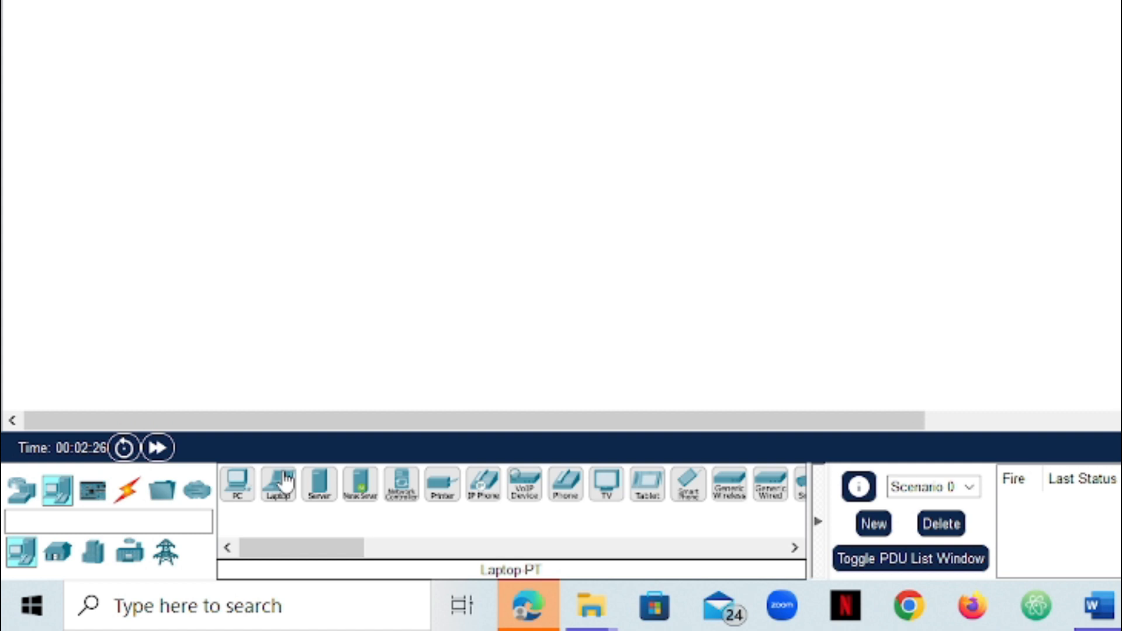
- Add a laptop and a PC to the workspace, to the left of the server
left_click(276, 497)
left_click(238, 495)
left_click(387, 83)
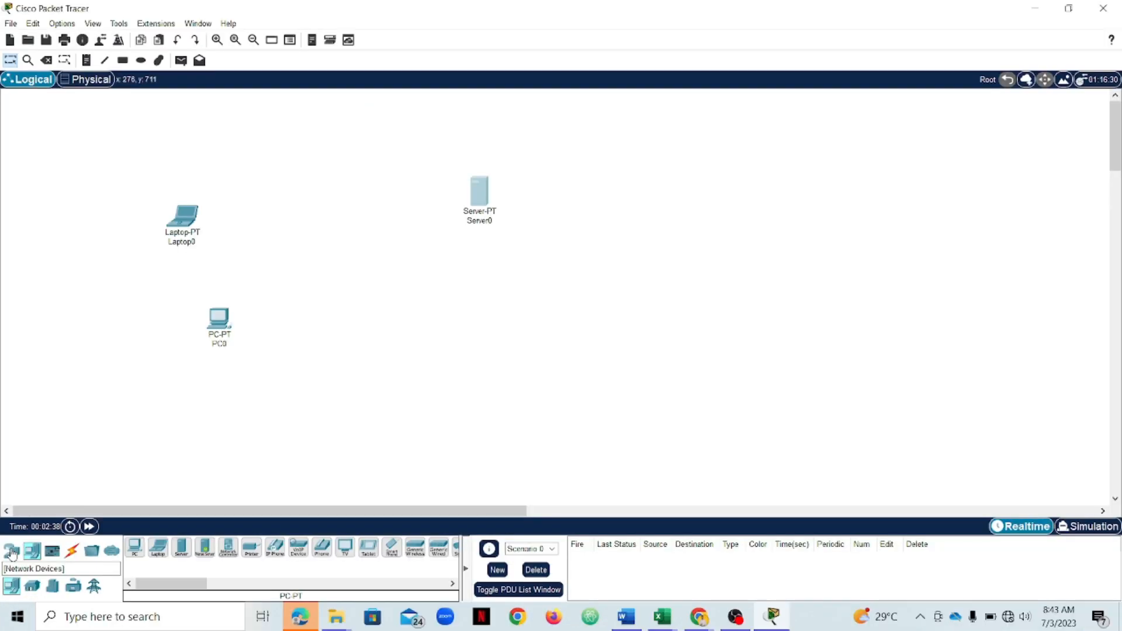
- Place a generic switch in the middle between the laptop, PC and server
left_click(21, 494)
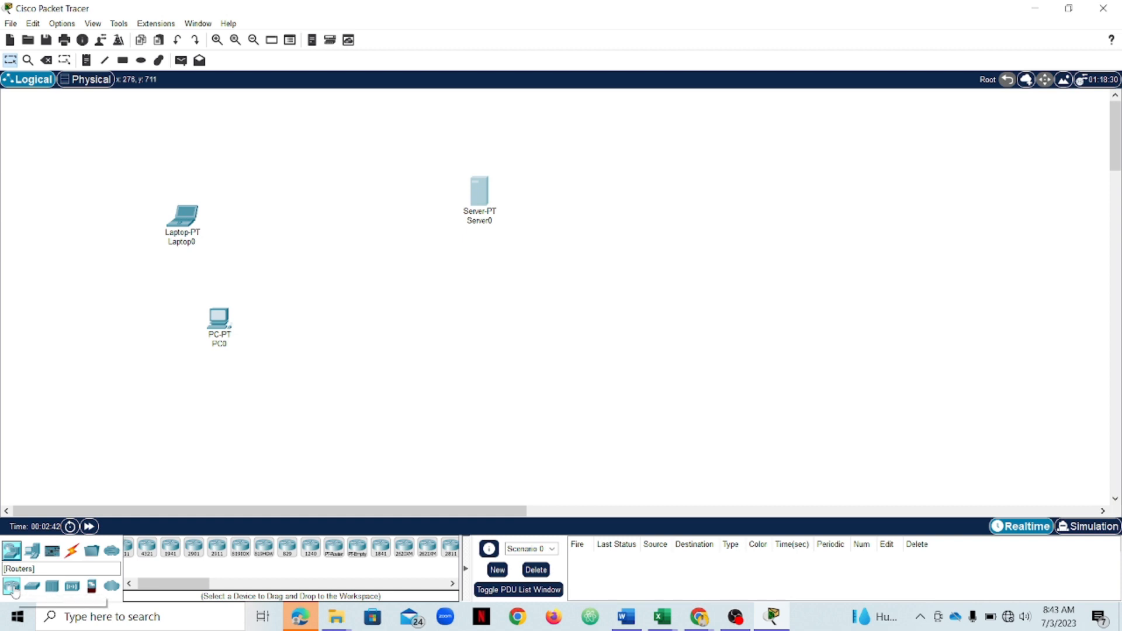
left_click(34, 589)
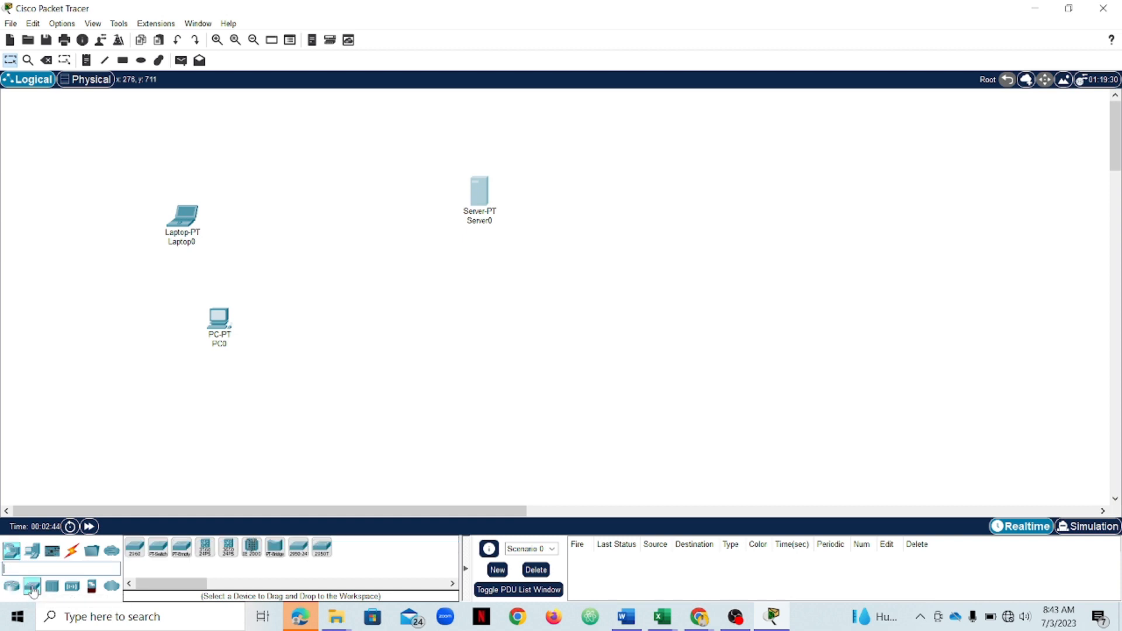
left_click(153, 560)
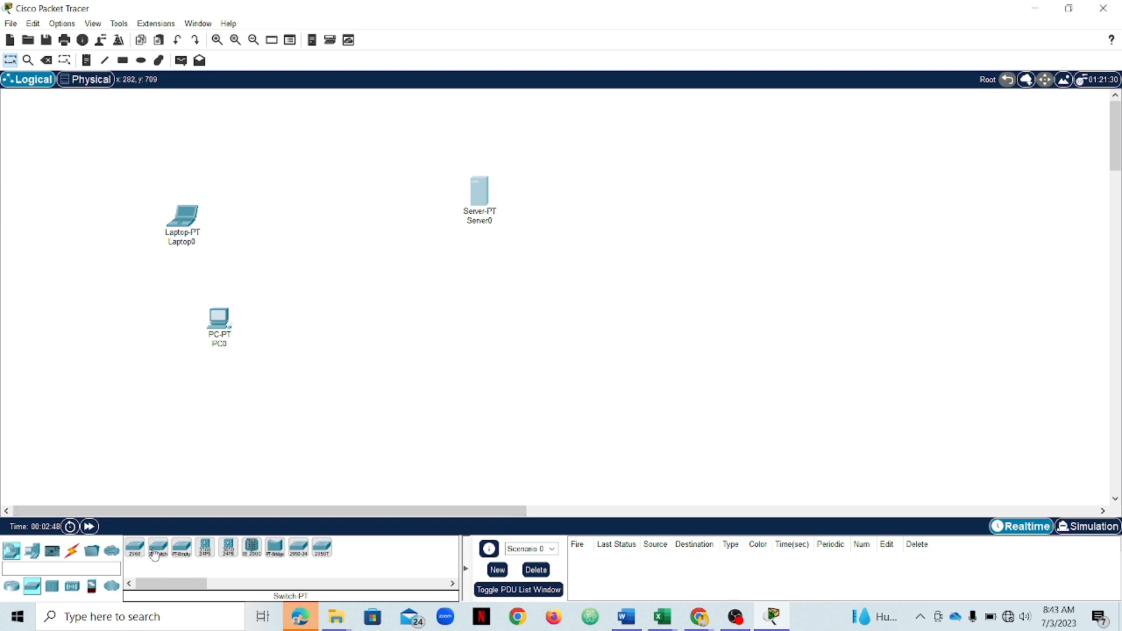
left_click(158, 553)
left_click(331, 239)
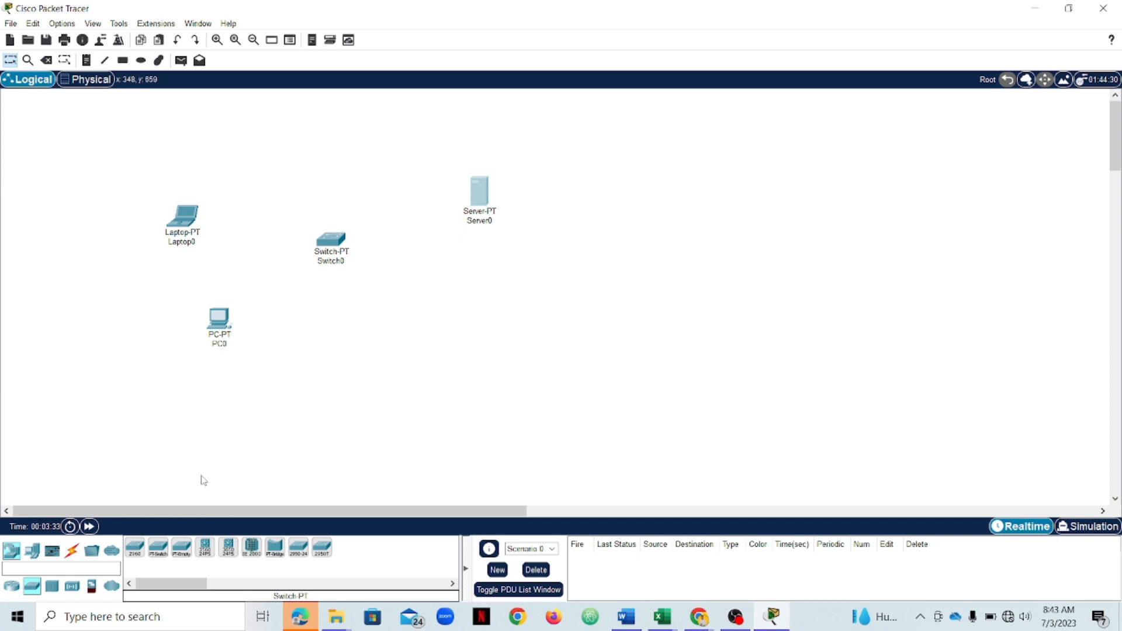
- Connect the laptop, the PC and the server to the switch using automatically chosen connection cables
left_click(71, 552)
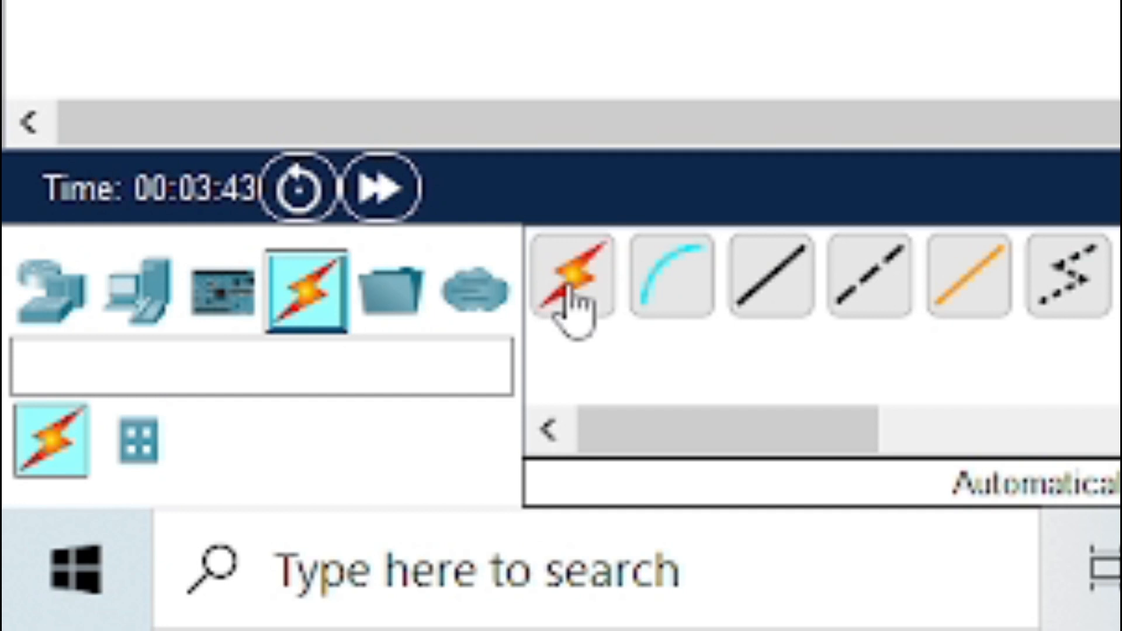
left_click(573, 308)
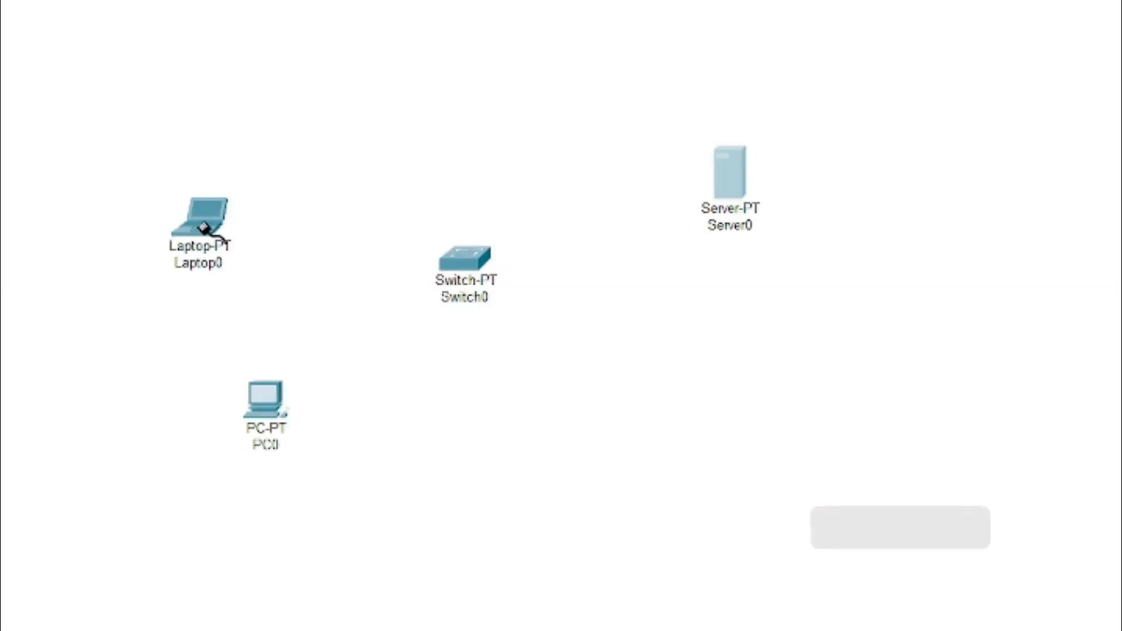
left_click(205, 228)
left_click(480, 261)
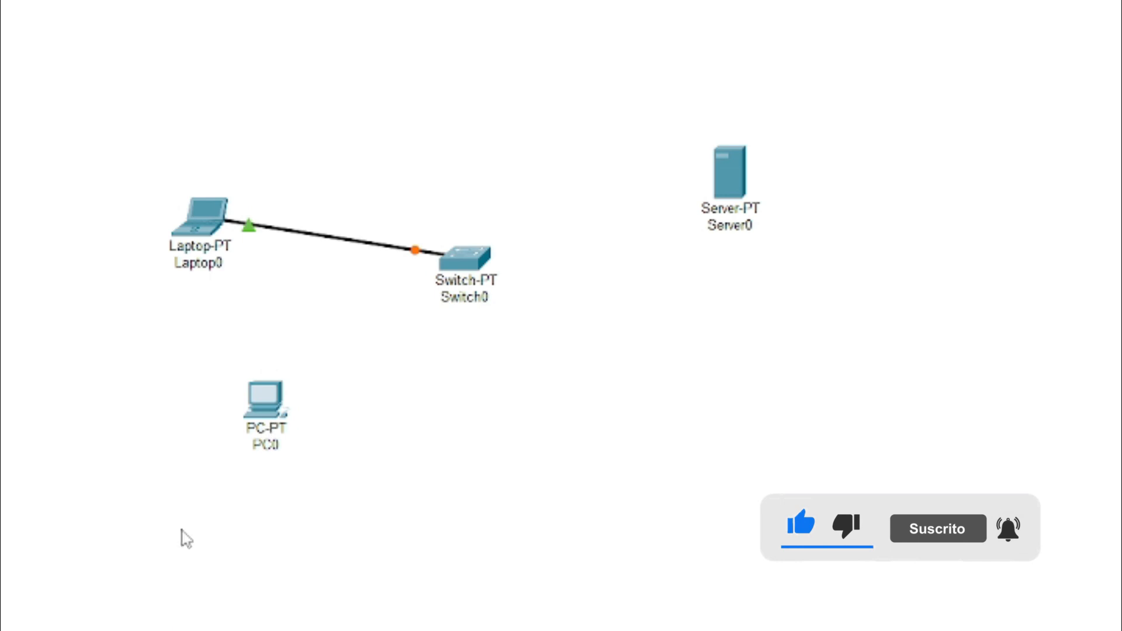
left_click(264, 397)
left_click(471, 257)
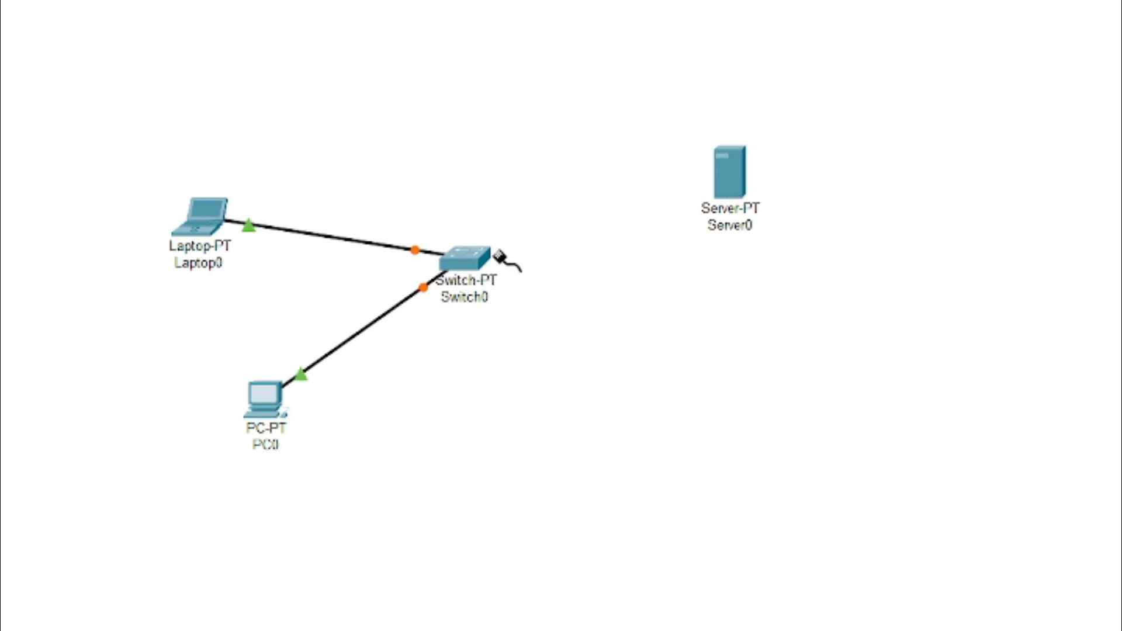
left_click(731, 184)
left_click(477, 266)
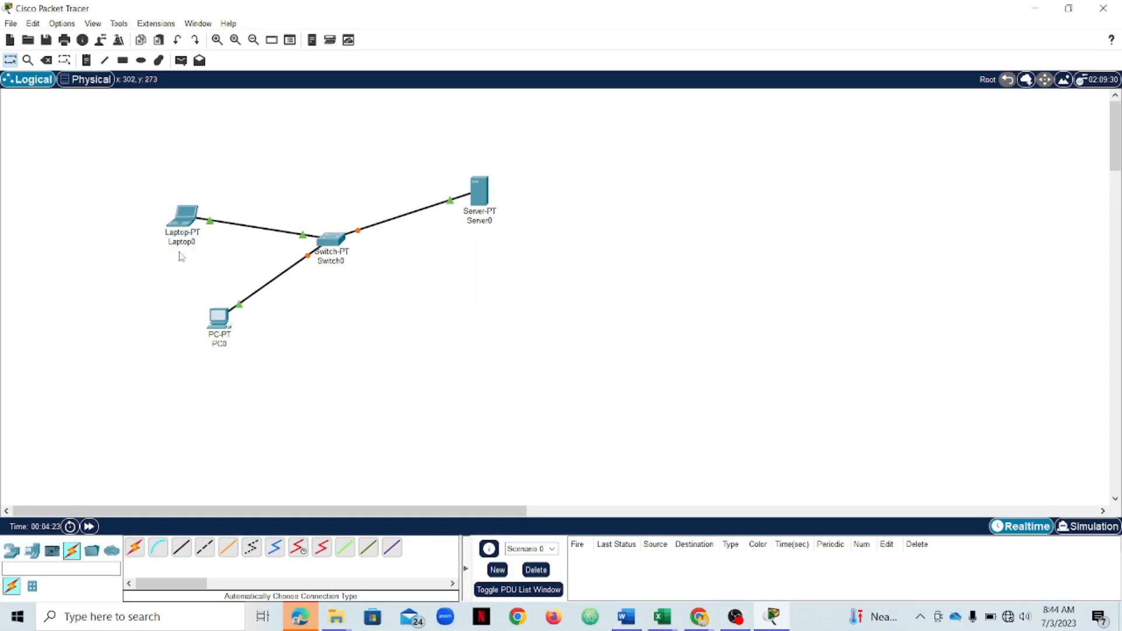
- Open the server's FastEthernet0 interface configuration, set its IPv4 address to 90.1.0.1, and close the window
left_click(481, 198)
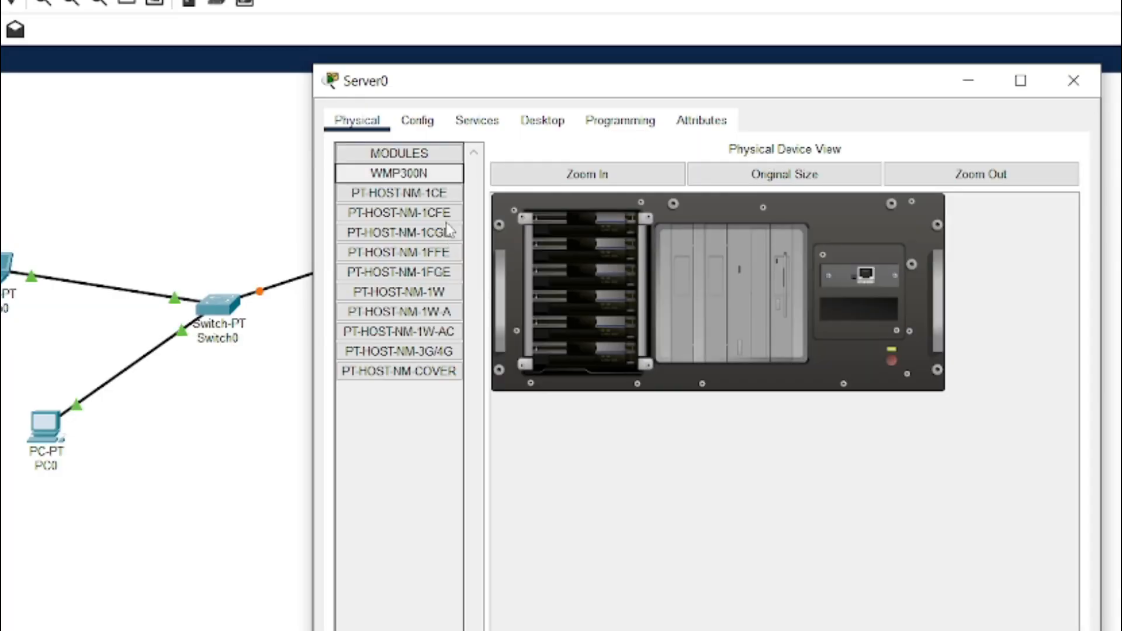
left_click_drag(552, 82, 563, 42)
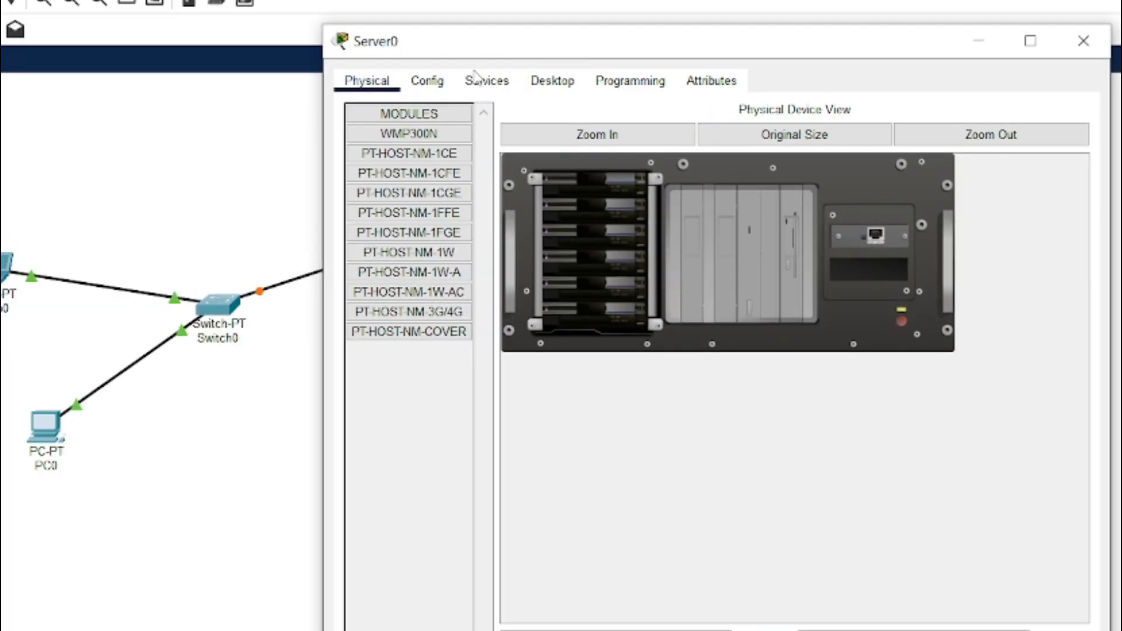
left_click(428, 81)
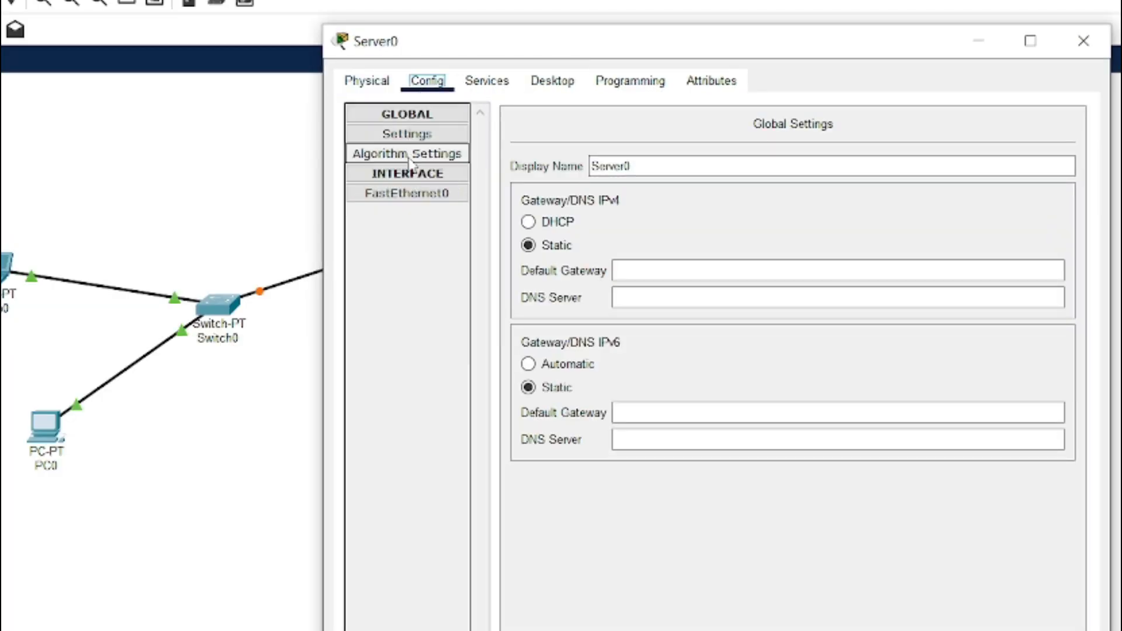
left_click(396, 198)
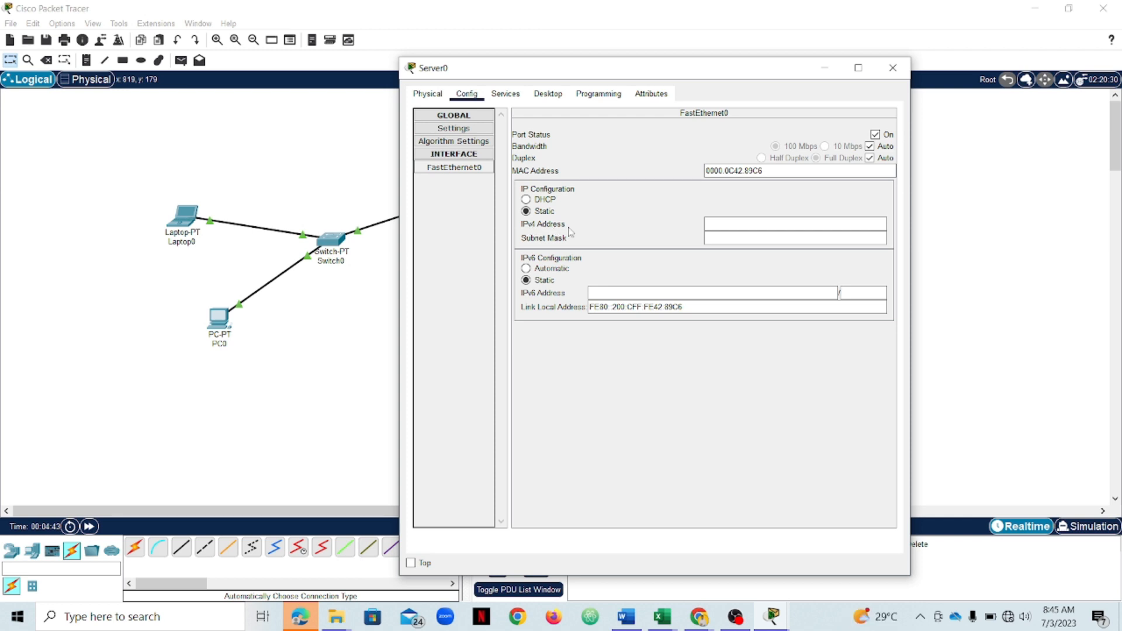
left_click(722, 222)
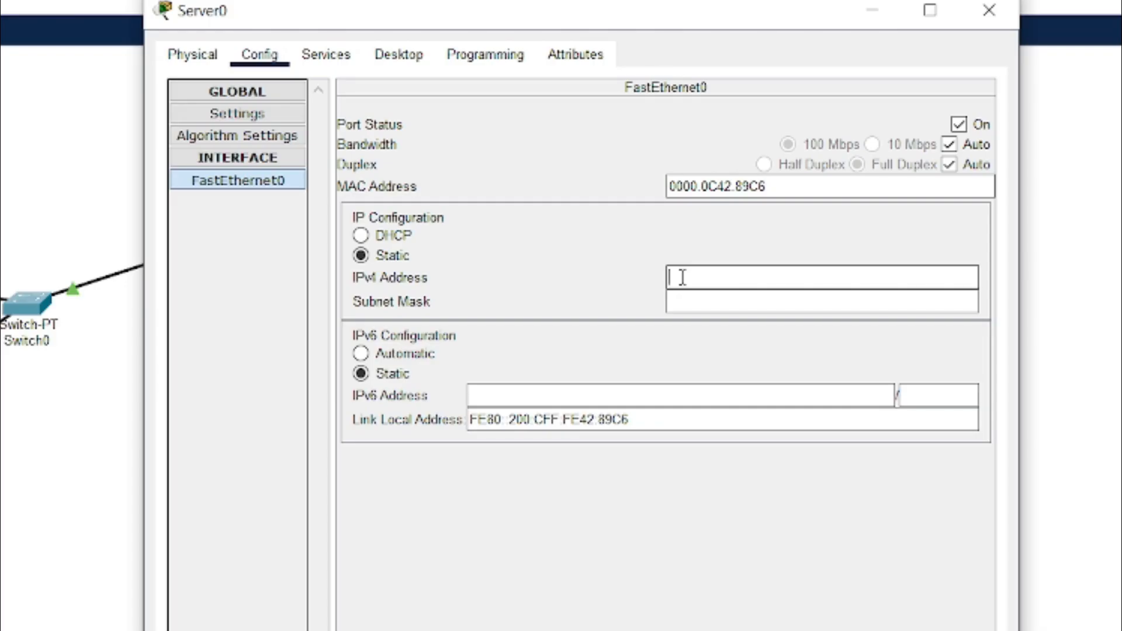
type("90.1.0.1")
left_click_drag(726, 280, 658, 274)
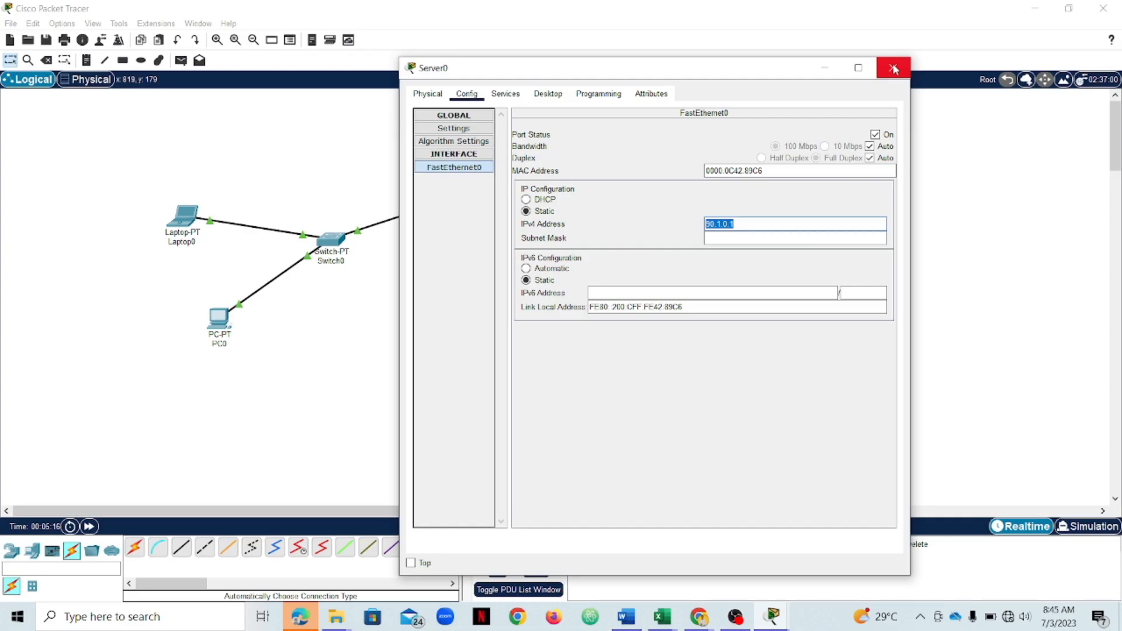
left_click(894, 69)
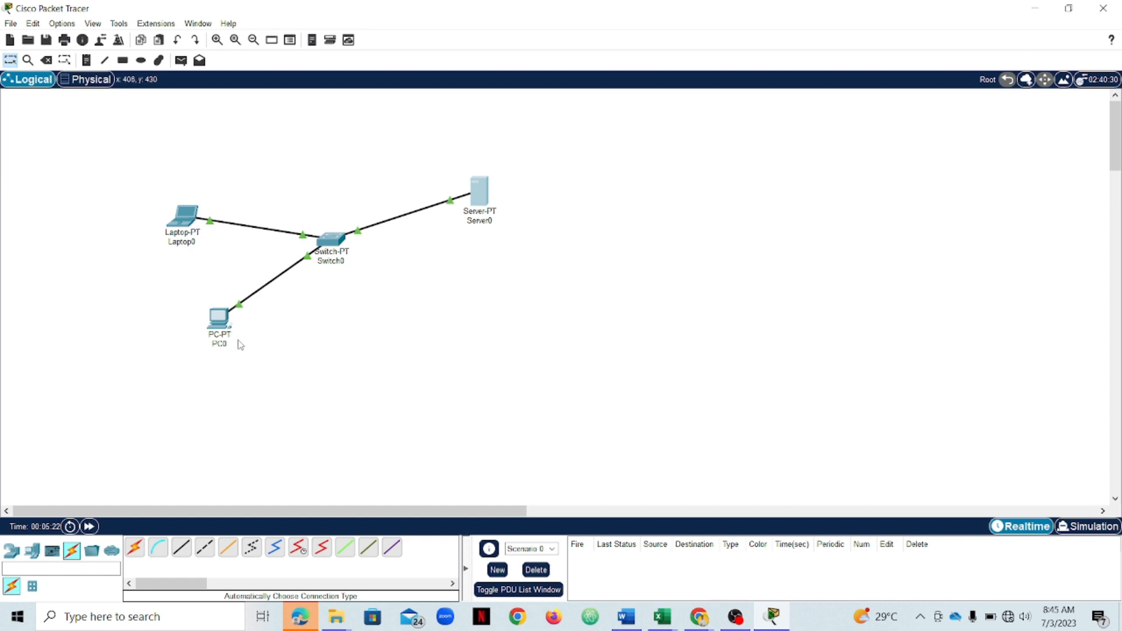
- Set the laptop's FastEthernet0 IPv4 address to 90.1.0.1 and close its configuration window
left_click(179, 226)
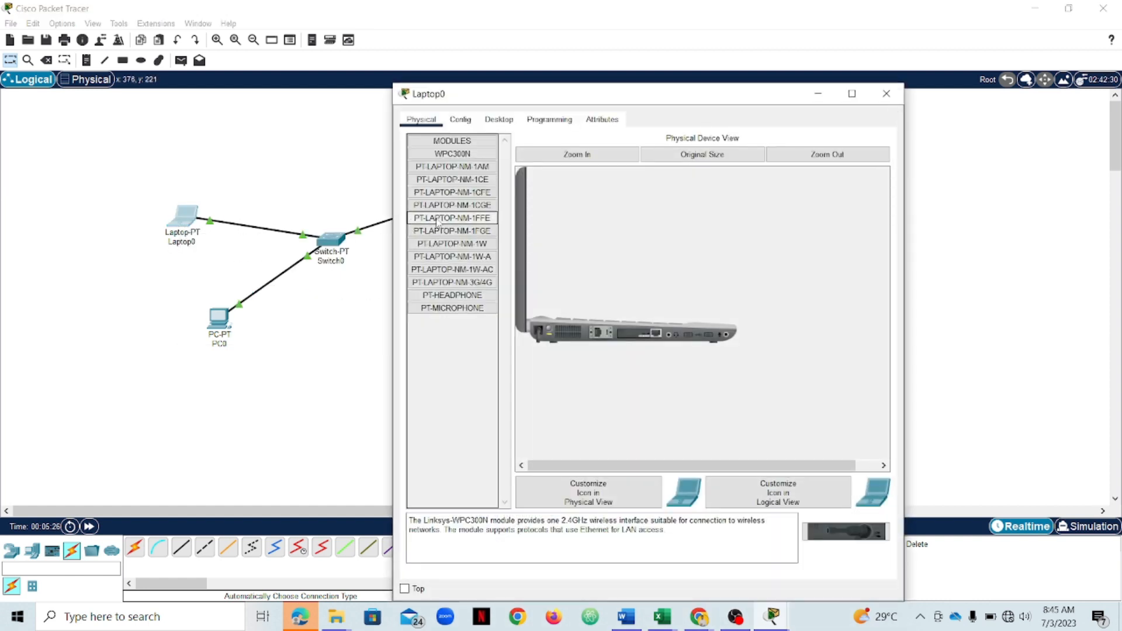
left_click(460, 120)
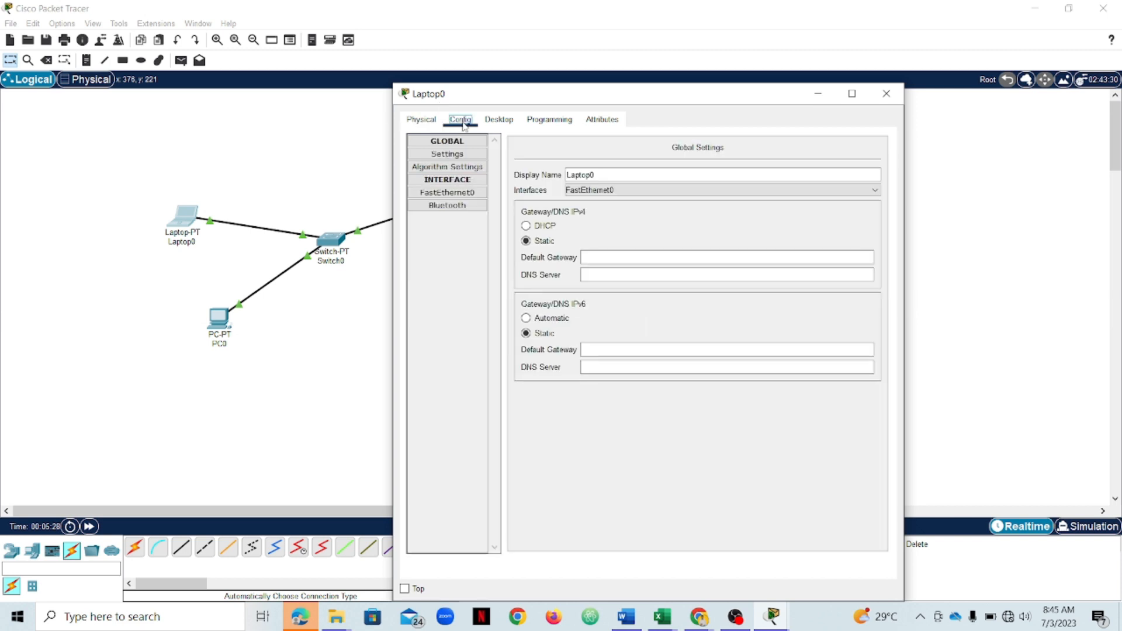
left_click(444, 195)
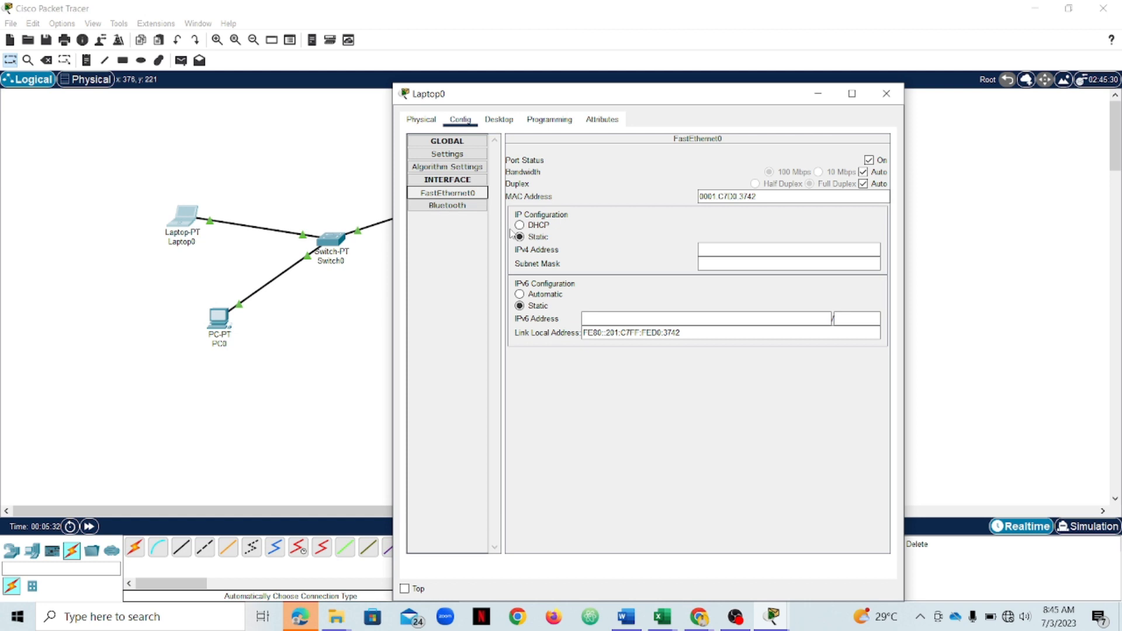
left_click(706, 251)
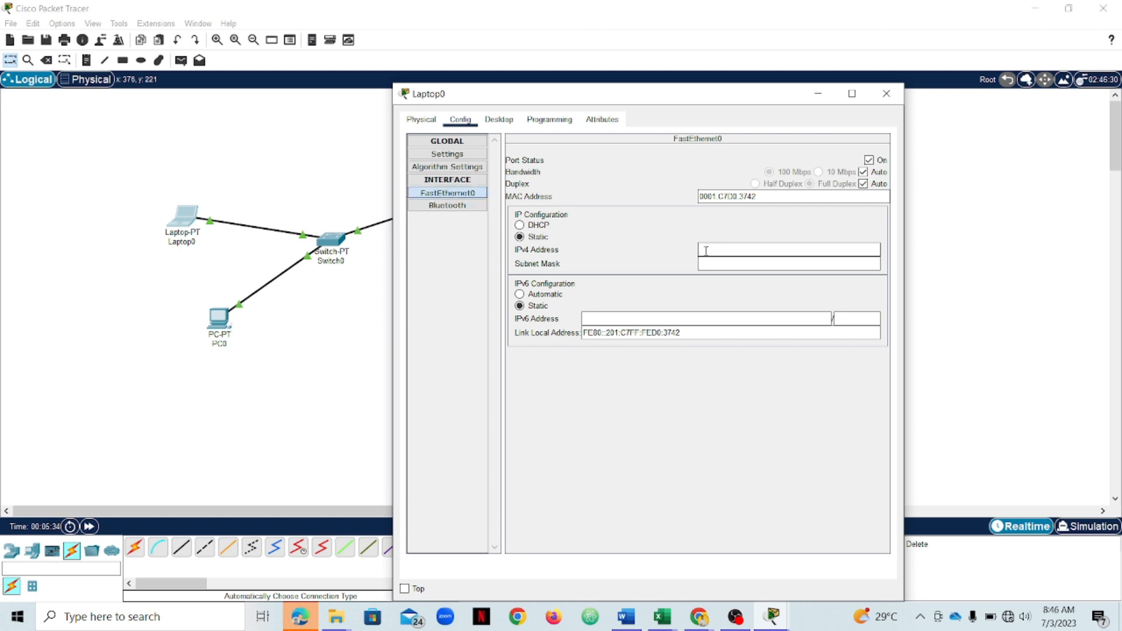
type("90.1.0.1")
left_click(891, 94)
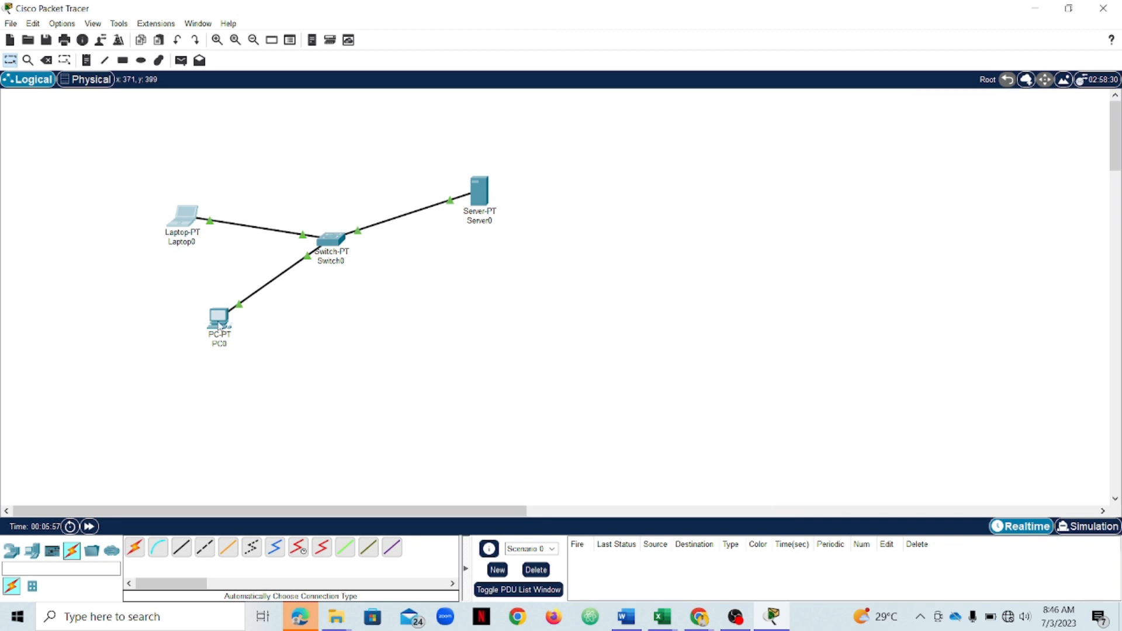
- Open the PC's FastEthernet0 interface configuration and set its IPv4 address to 90.1.0.3
left_click(219, 325)
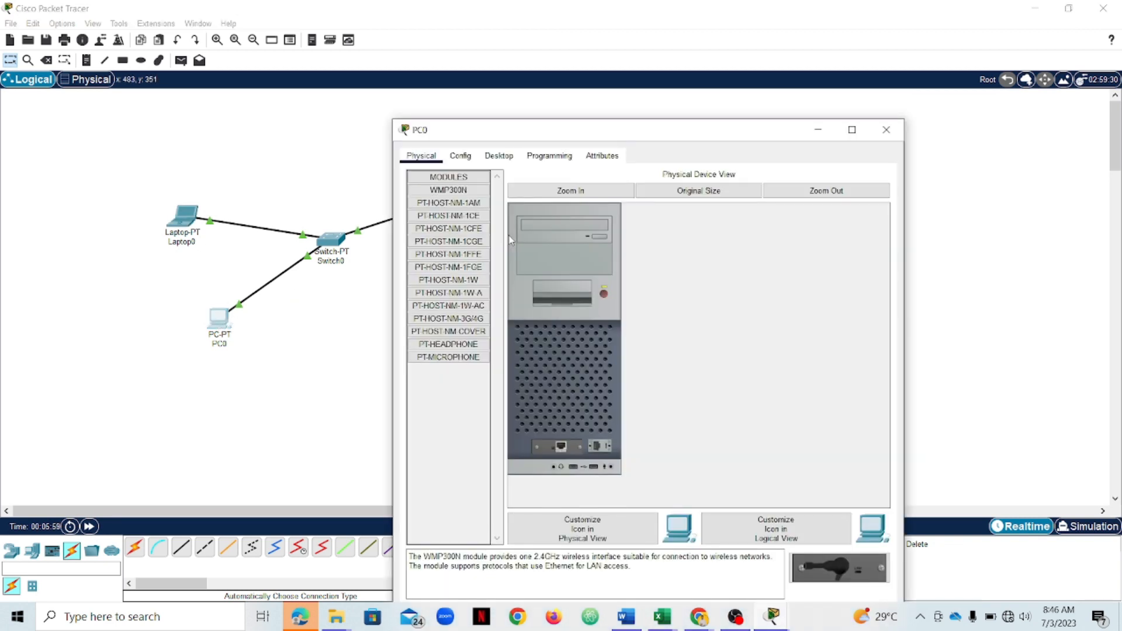
left_click(461, 155)
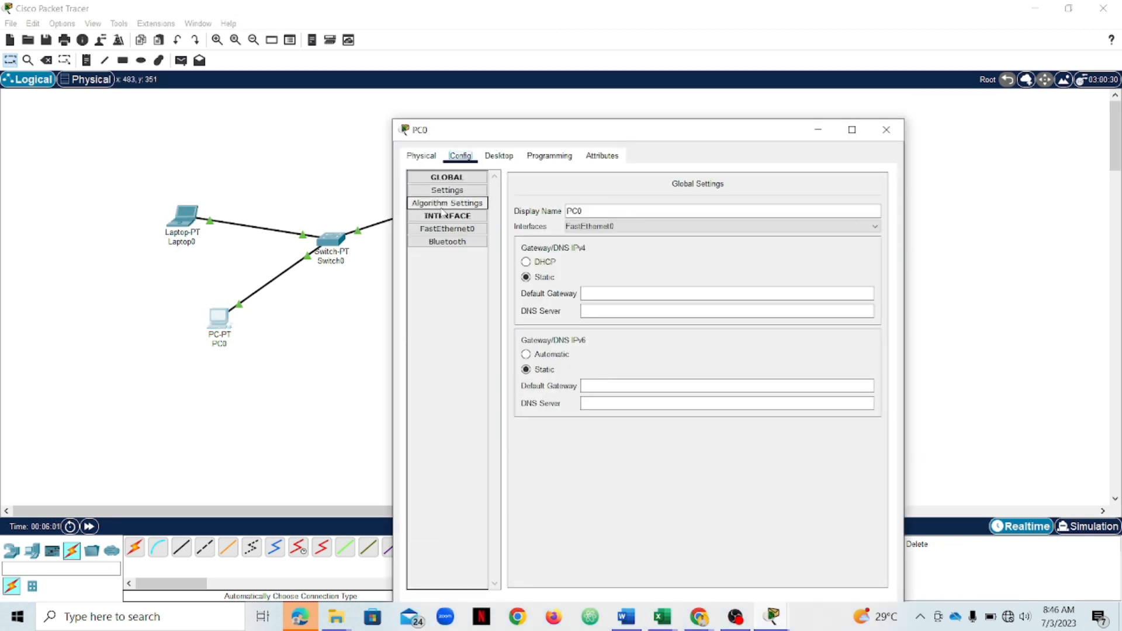
left_click(440, 231)
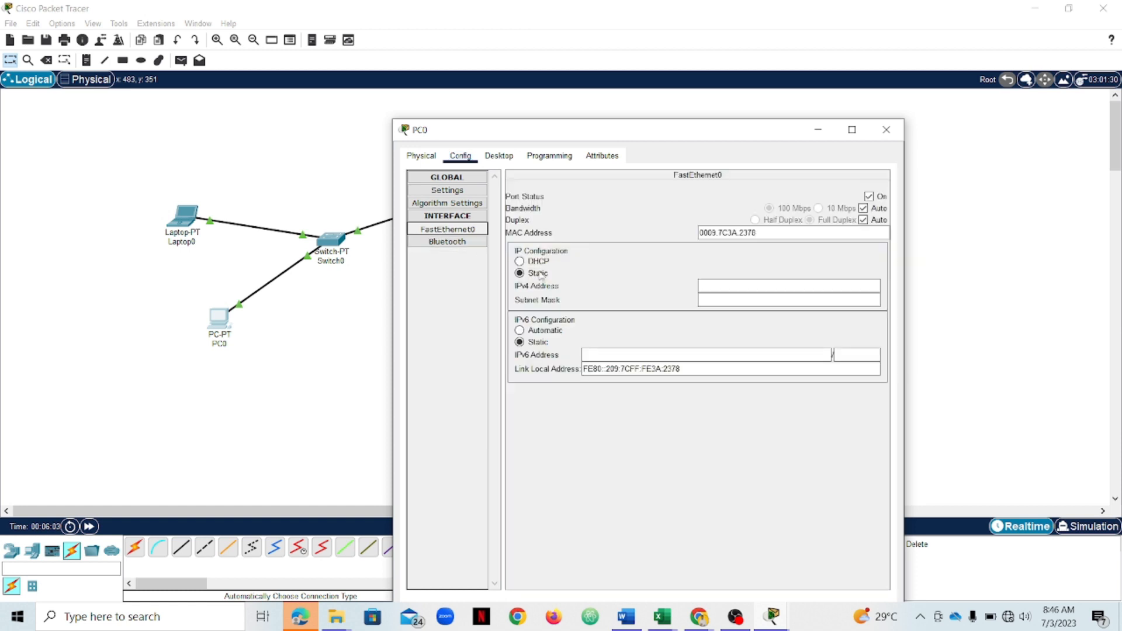
left_click(707, 285)
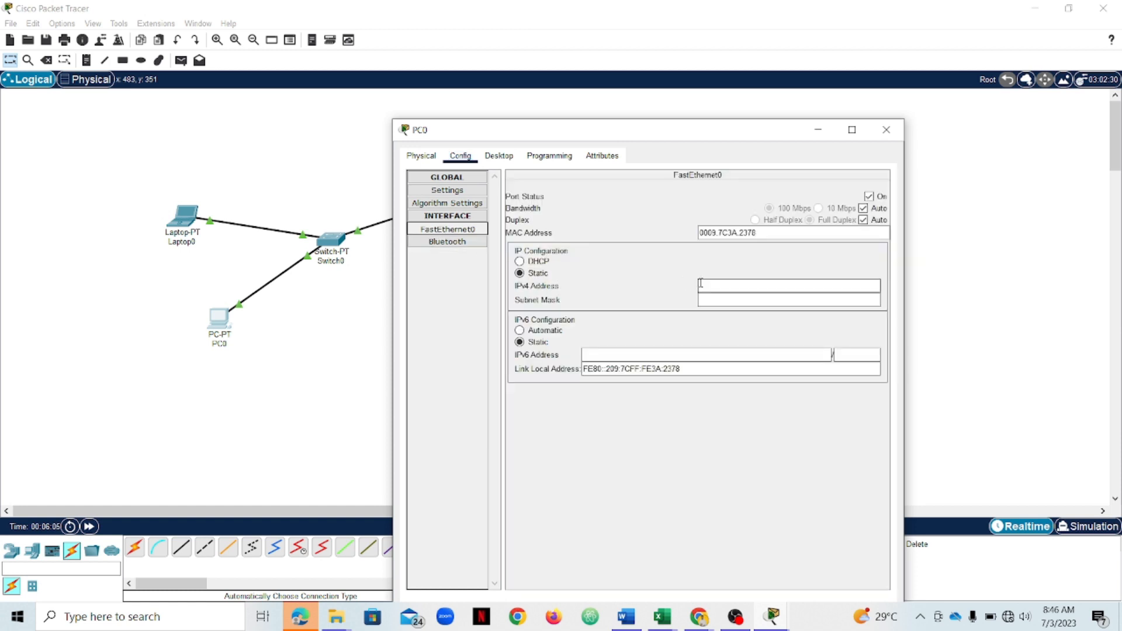
type("90.1.0.1")
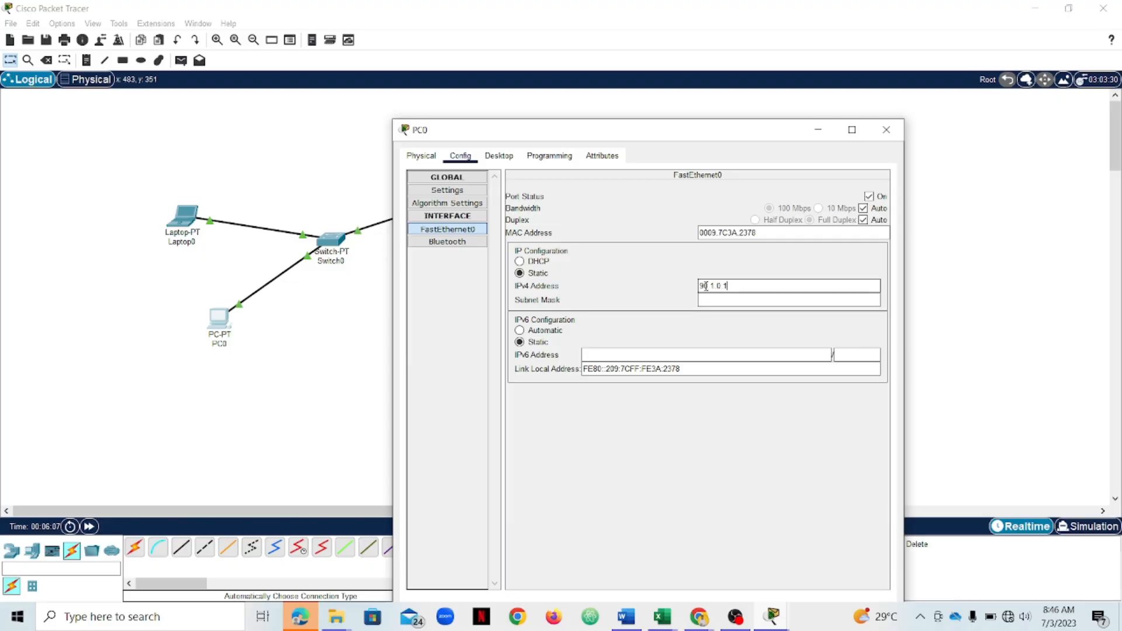
key("BackSpace")
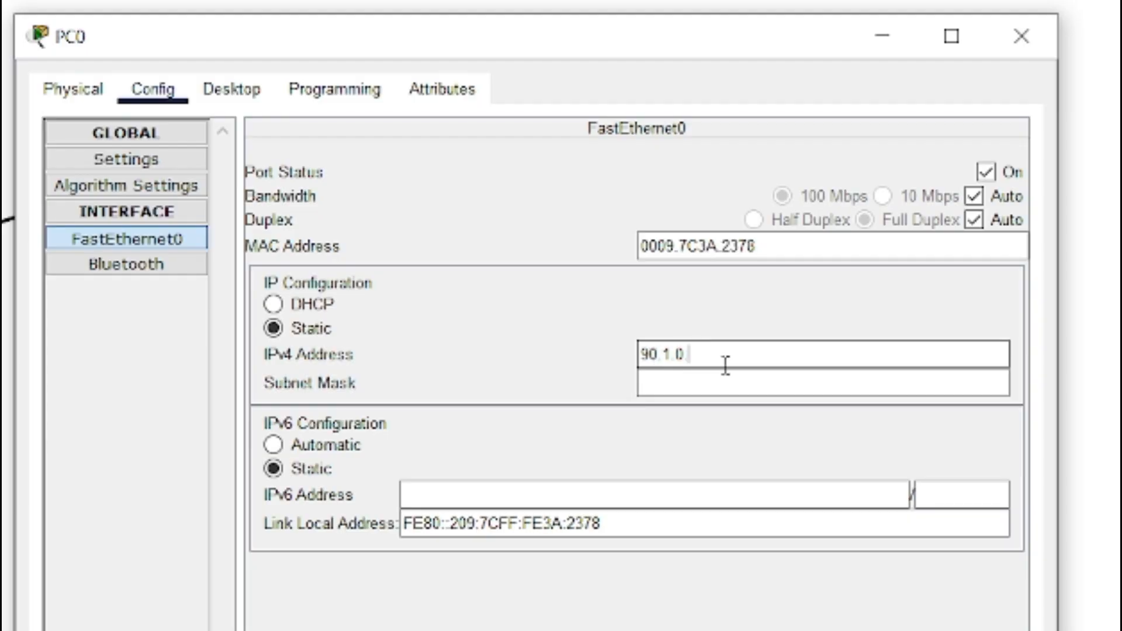
type("3")
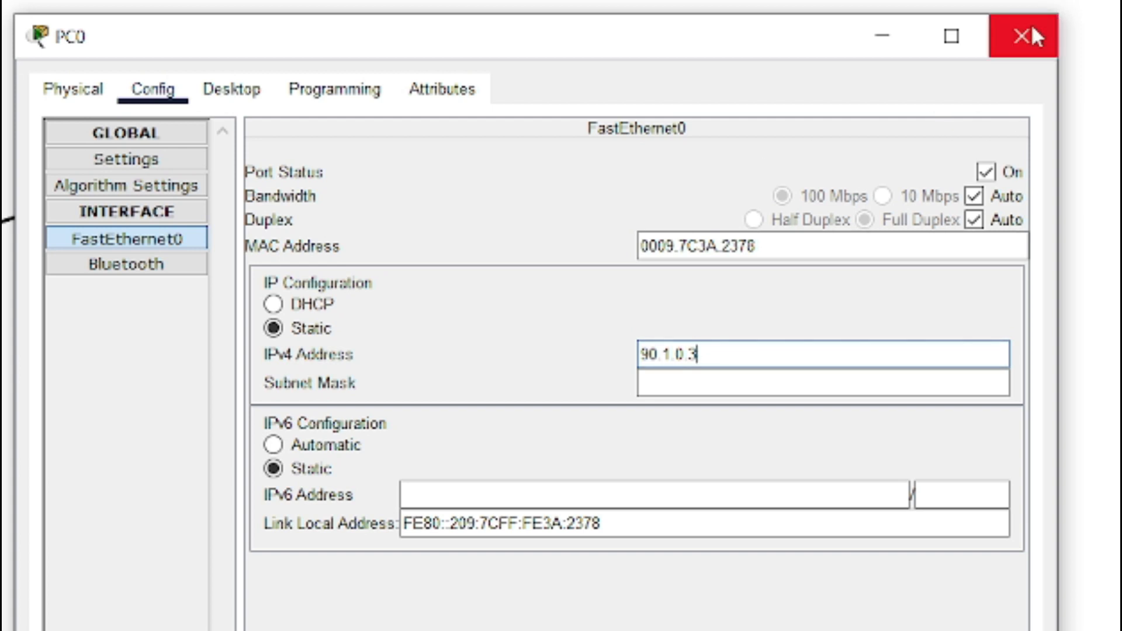
- Fill in the PC's subnet mask as 255.0.0.0 and close its configuration window
left_click(717, 385)
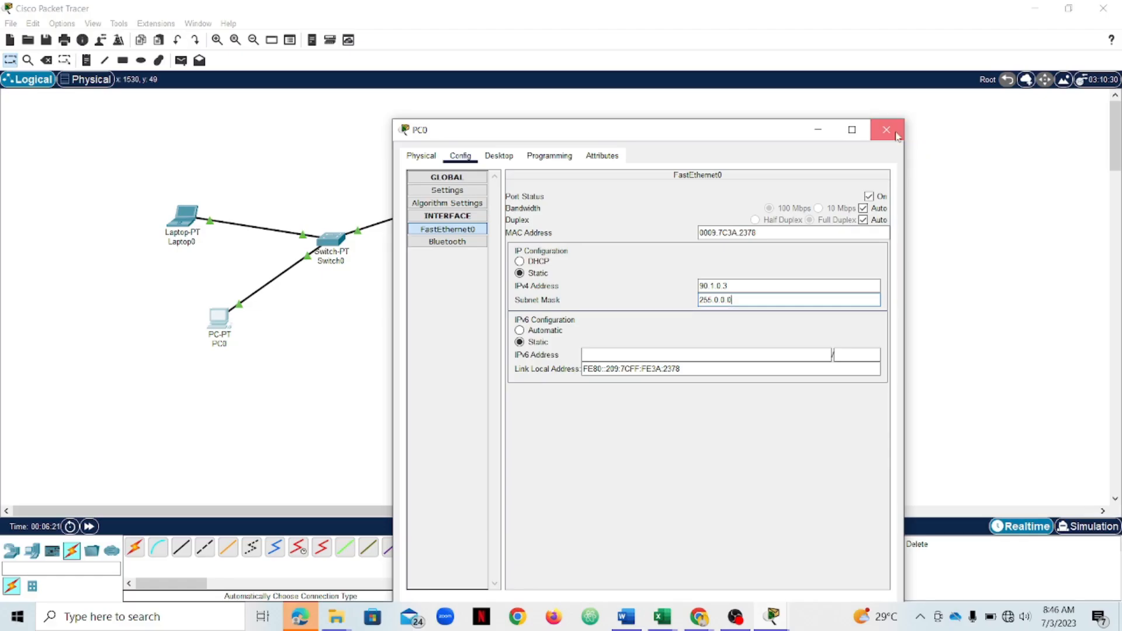
left_click(1043, 47)
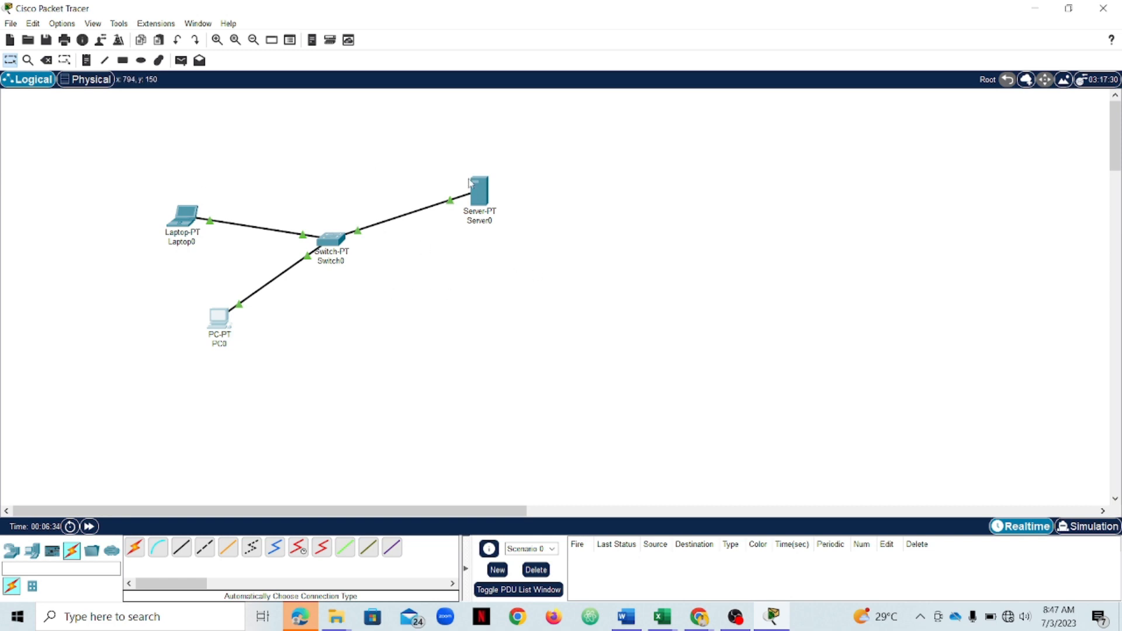
- Add a simple PDU ping from the laptop to the PC
mouse_move(471, 183)
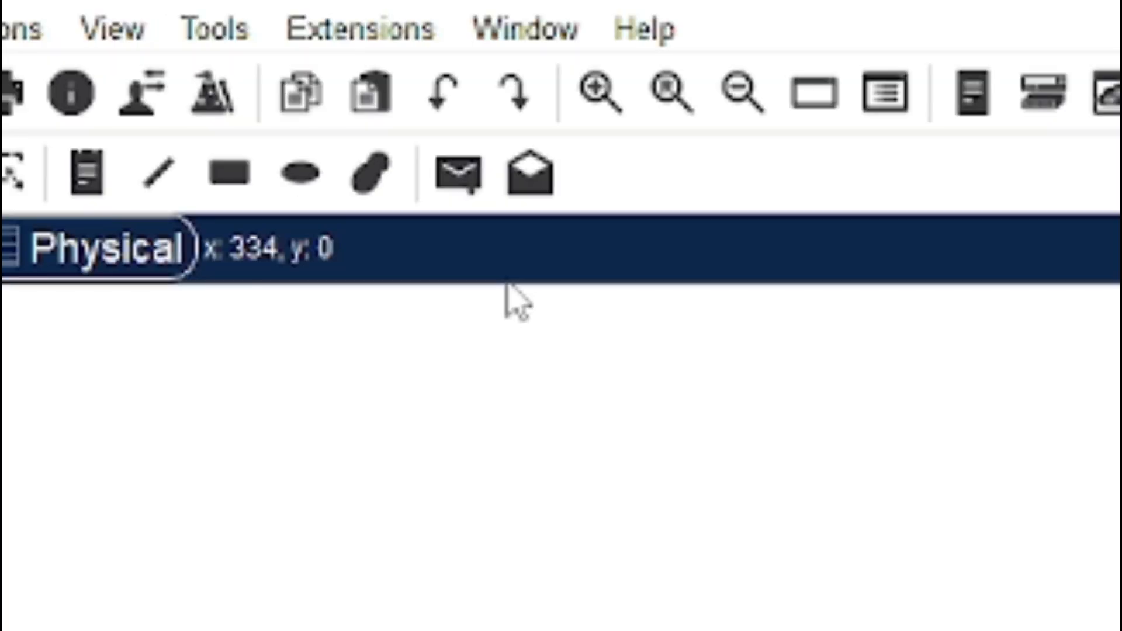
left_click(462, 179)
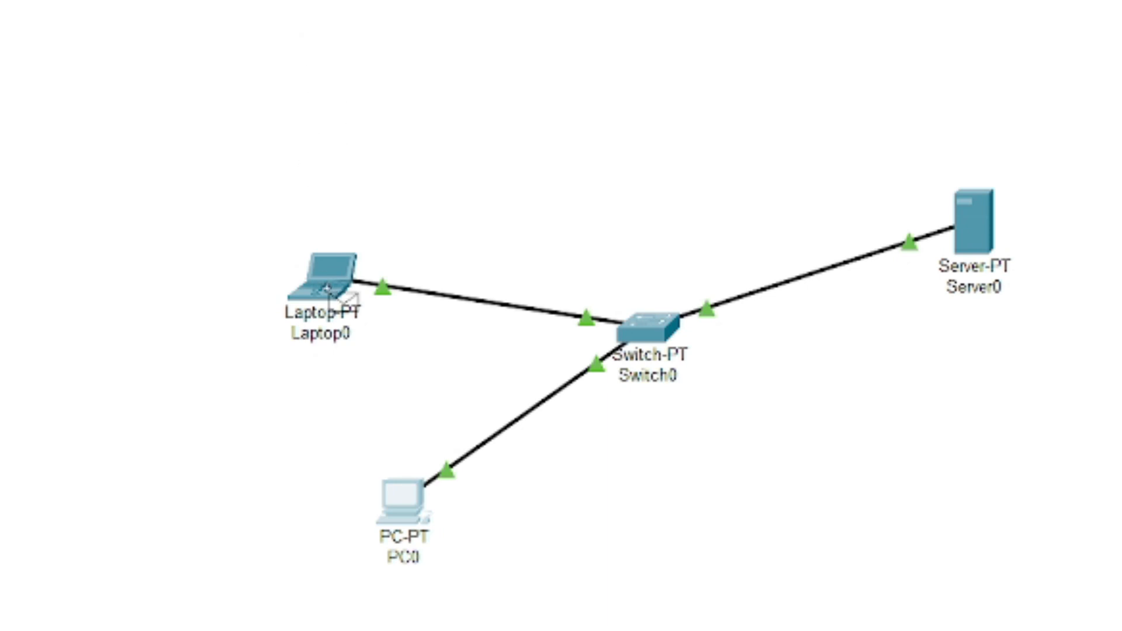
mouse_move(332, 284)
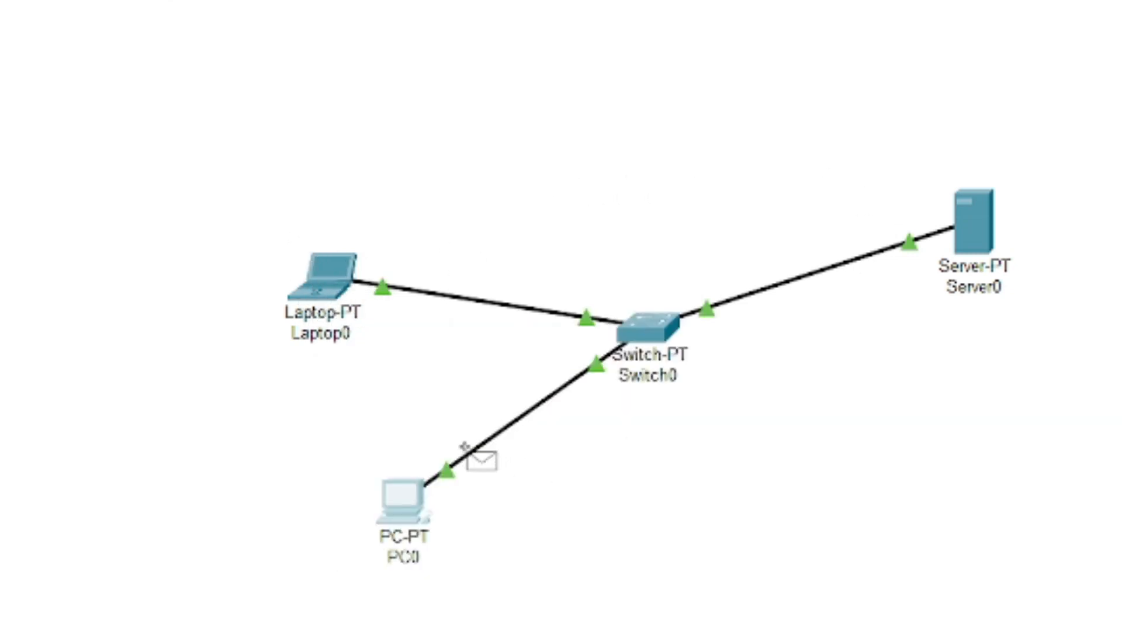
mouse_move(410, 529)
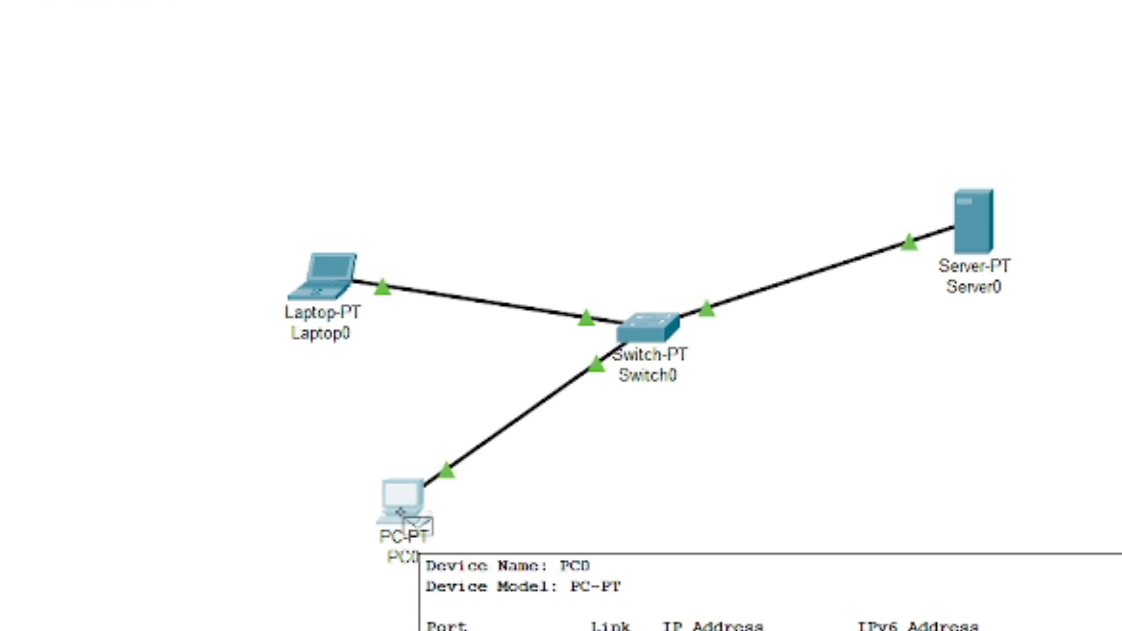
left_click(401, 512)
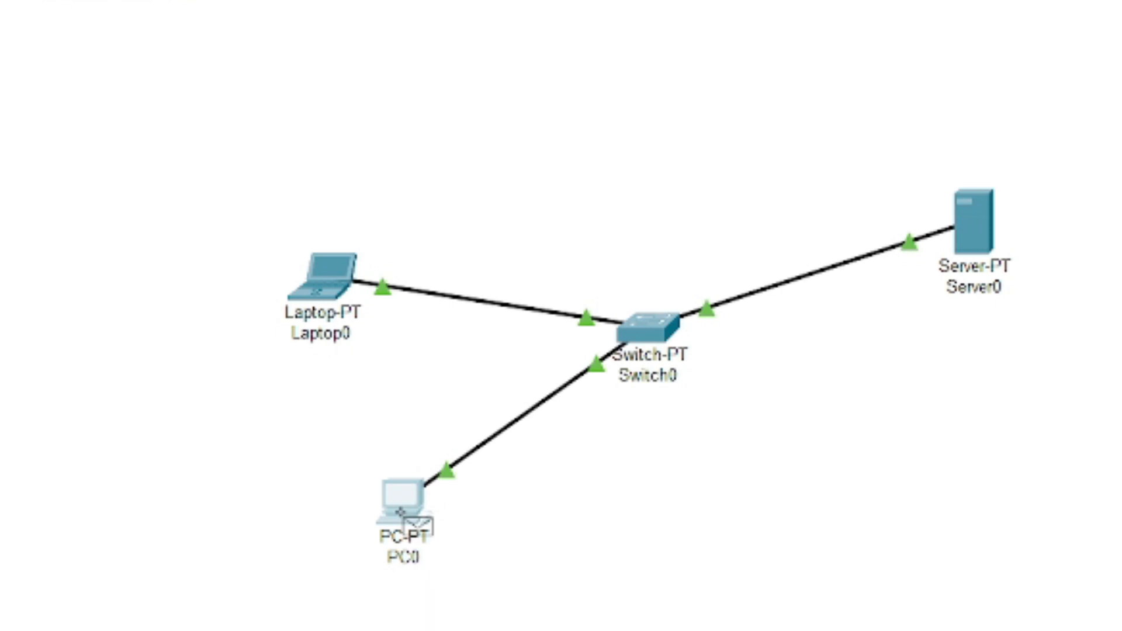
left_click(328, 286)
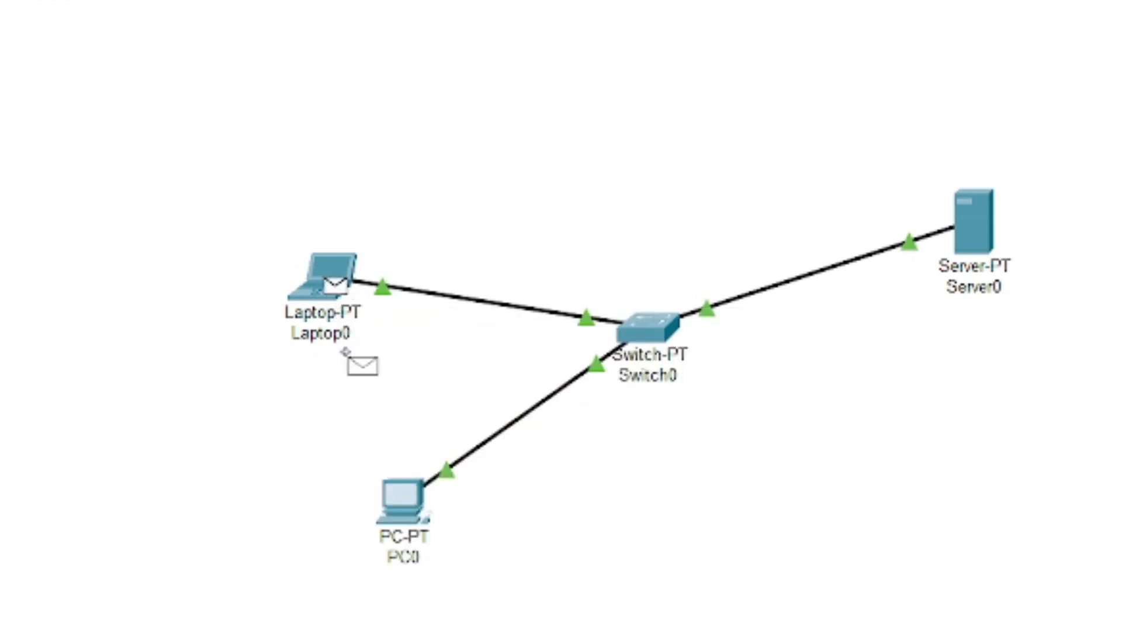
left_click(421, 514)
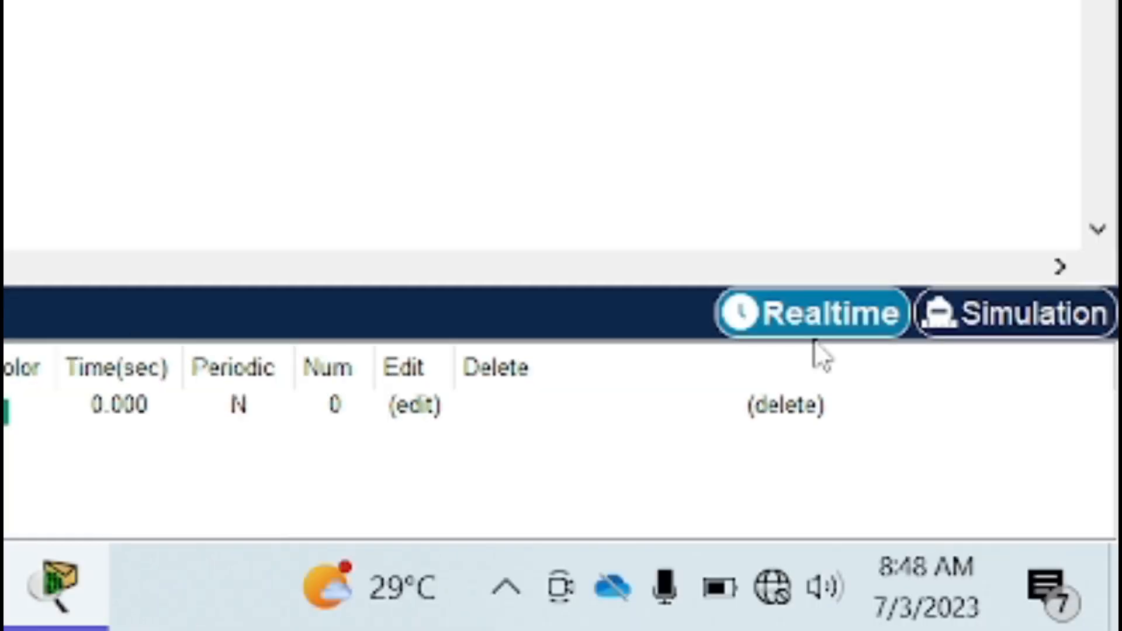
- Switch to simulation mode and play the laptop-to-PC ping through the network
left_click(1033, 325)
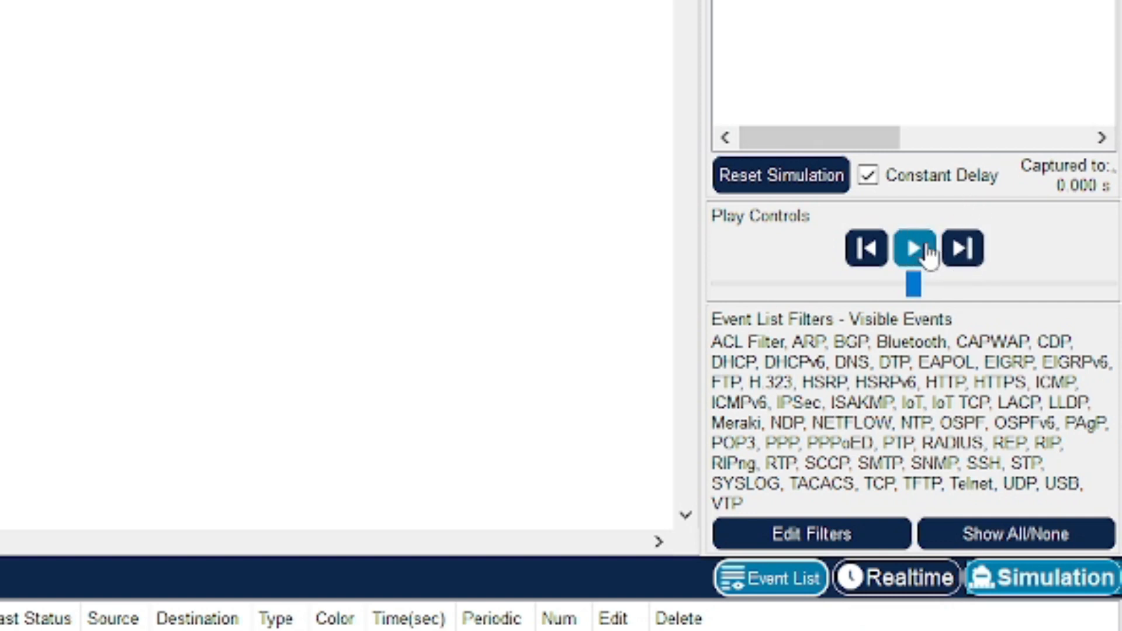
left_click(915, 249)
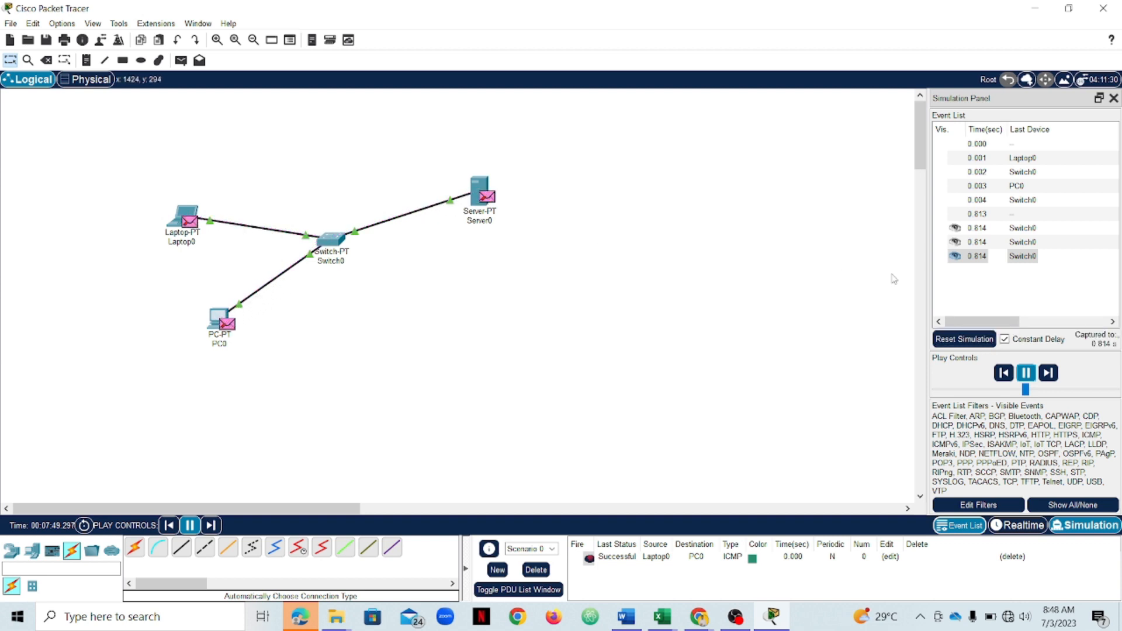
left_click(1027, 374)
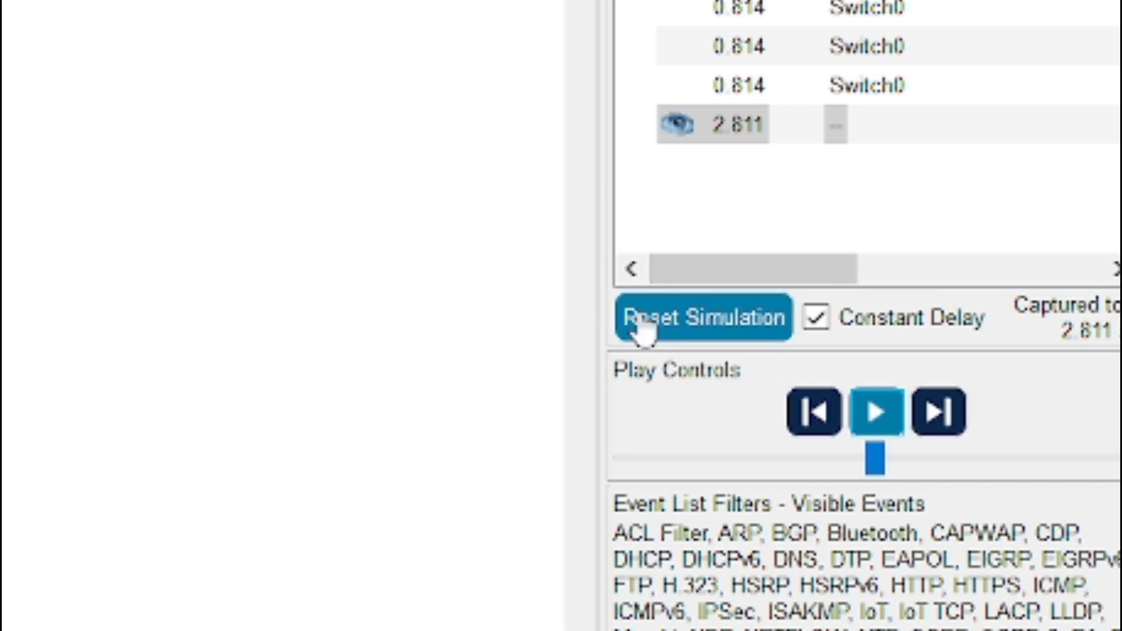
- Reset the simulation and delete the laptop-to-PC PDU
left_click(708, 323)
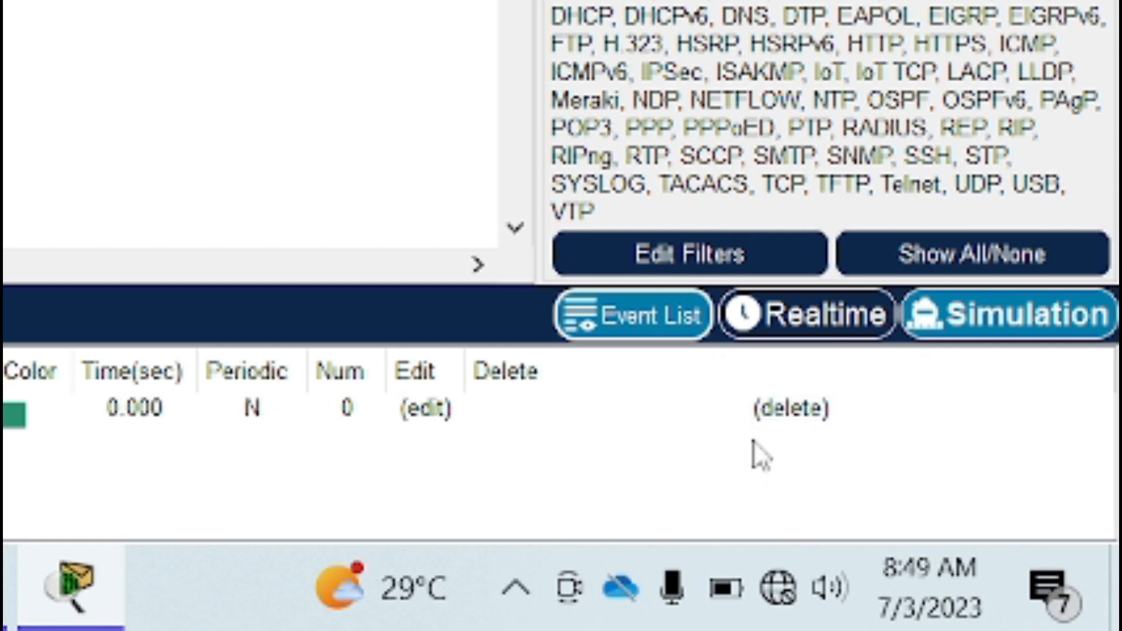
left_click(780, 420)
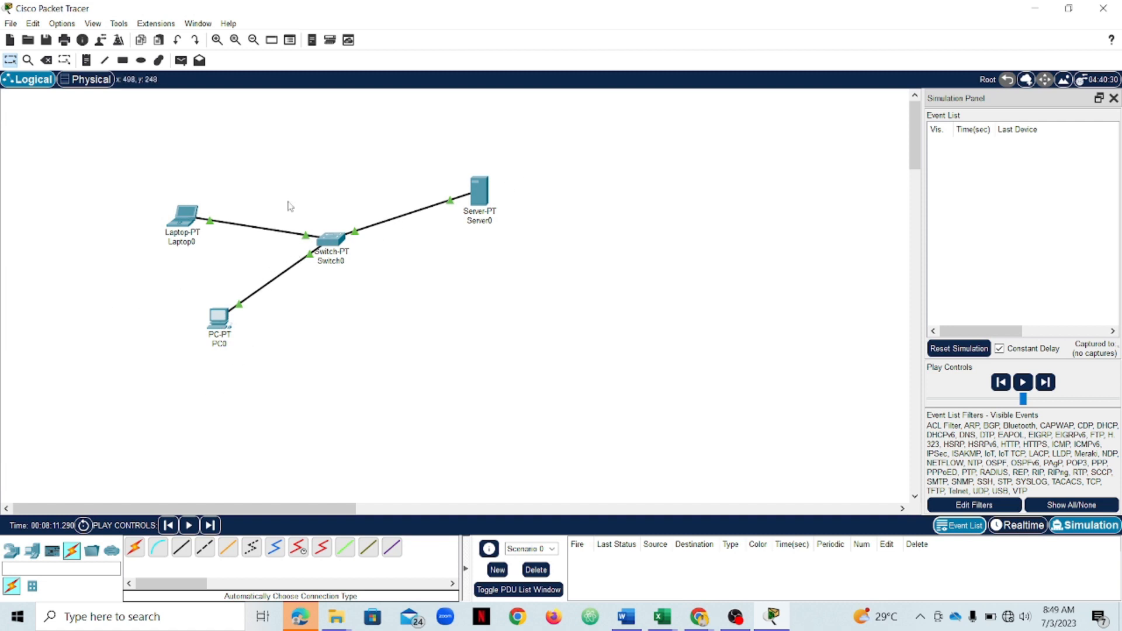
- Add a simple PDU ping from the server to the PC and play the simulation
left_click(182, 62)
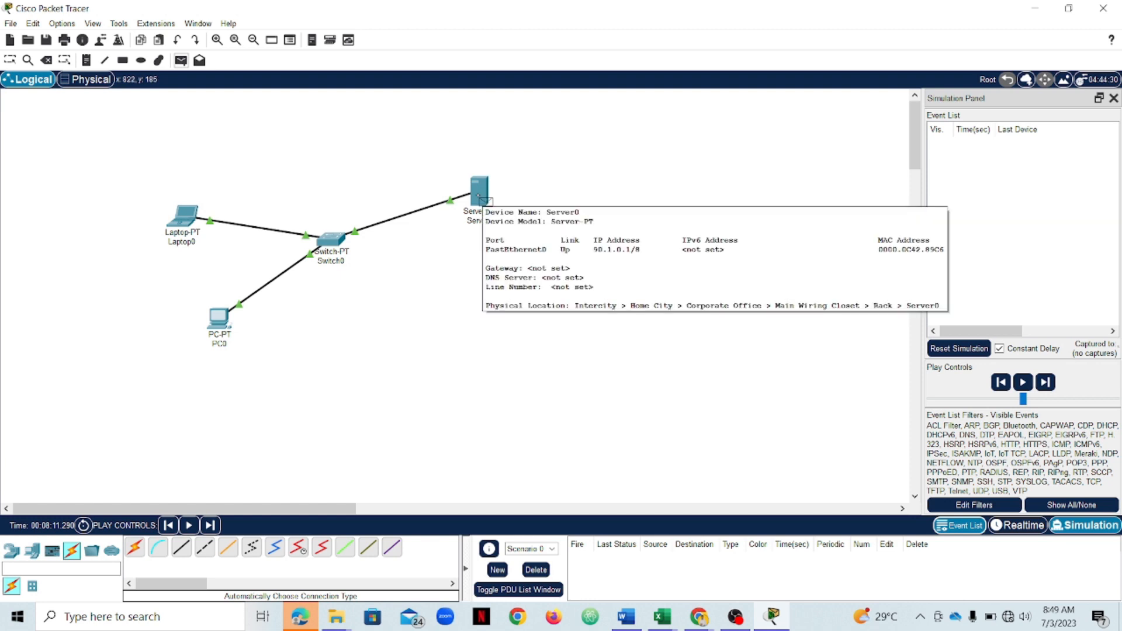
left_click(482, 199)
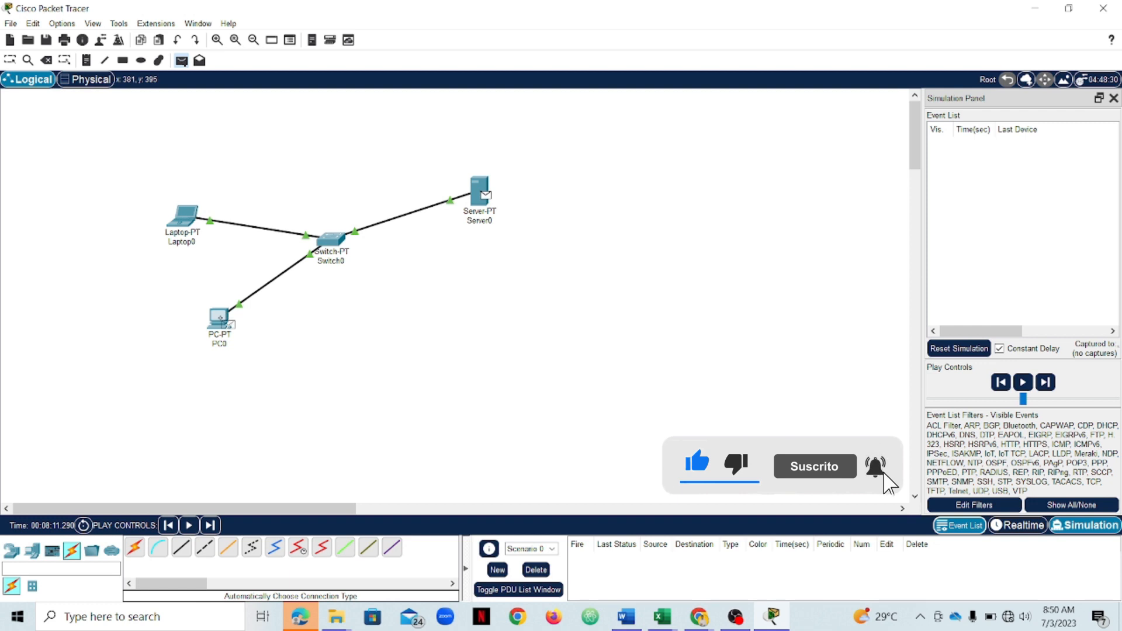
left_click(225, 322)
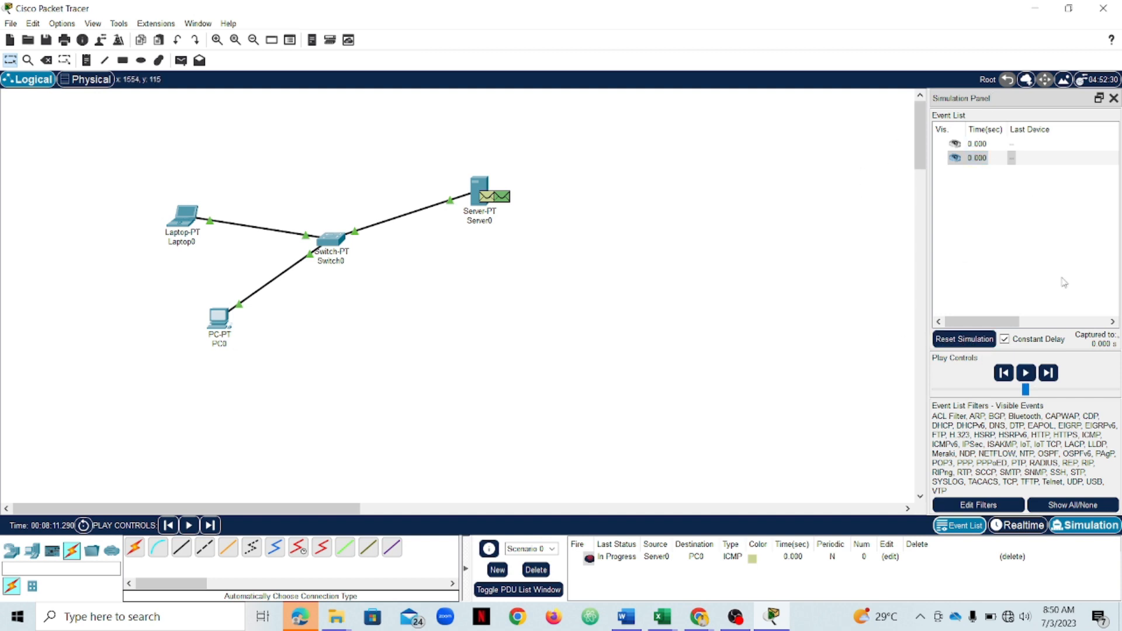
left_click(1027, 374)
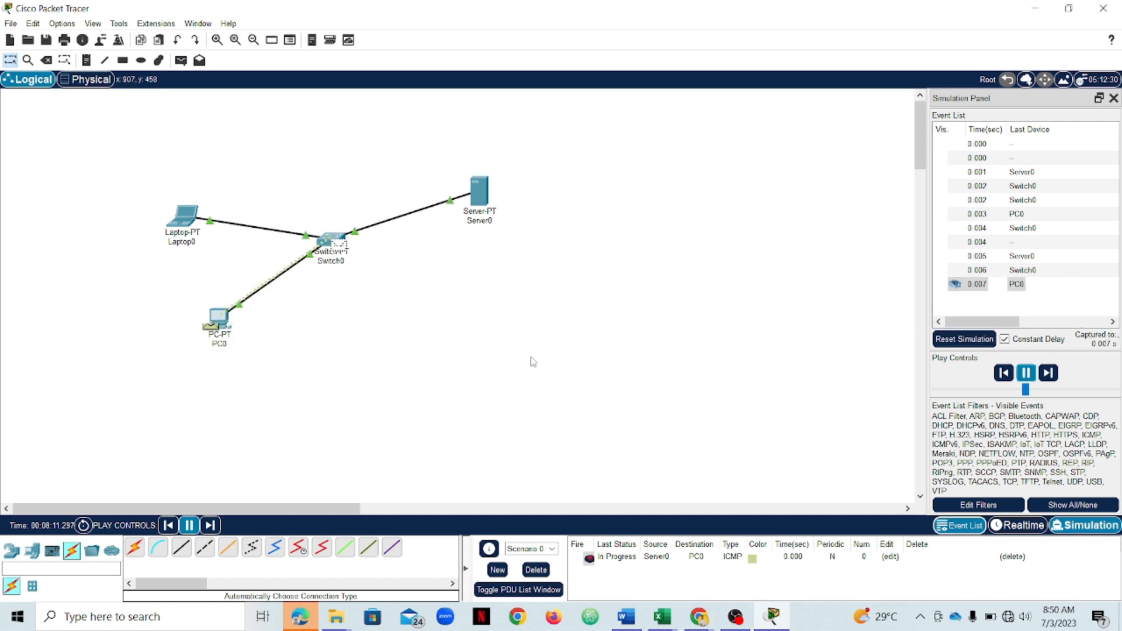
left_click(1029, 370)
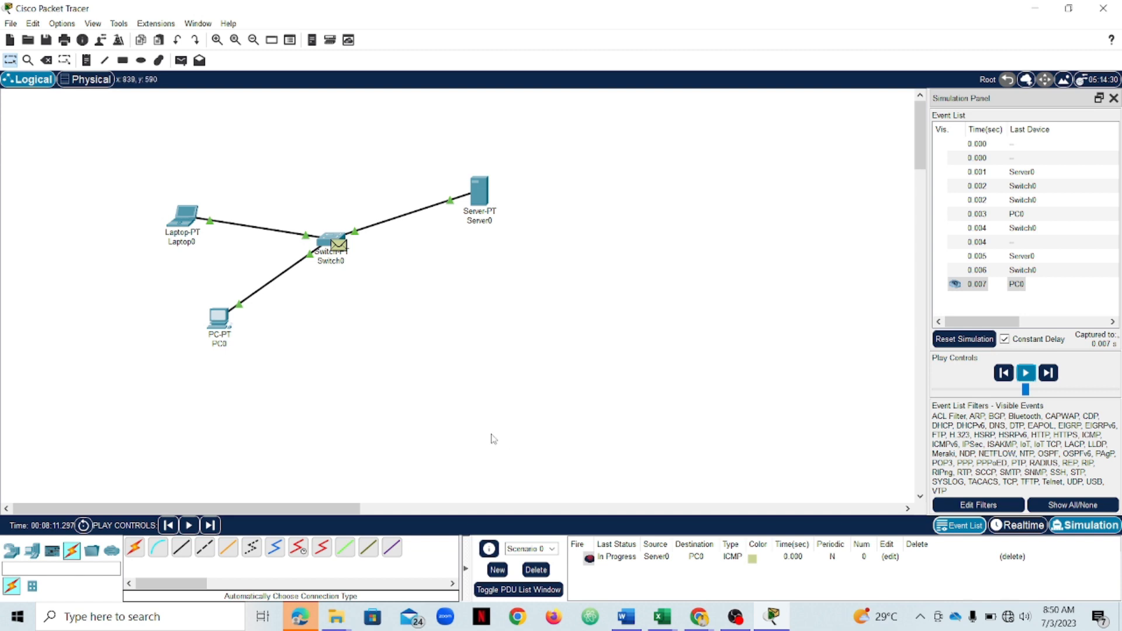